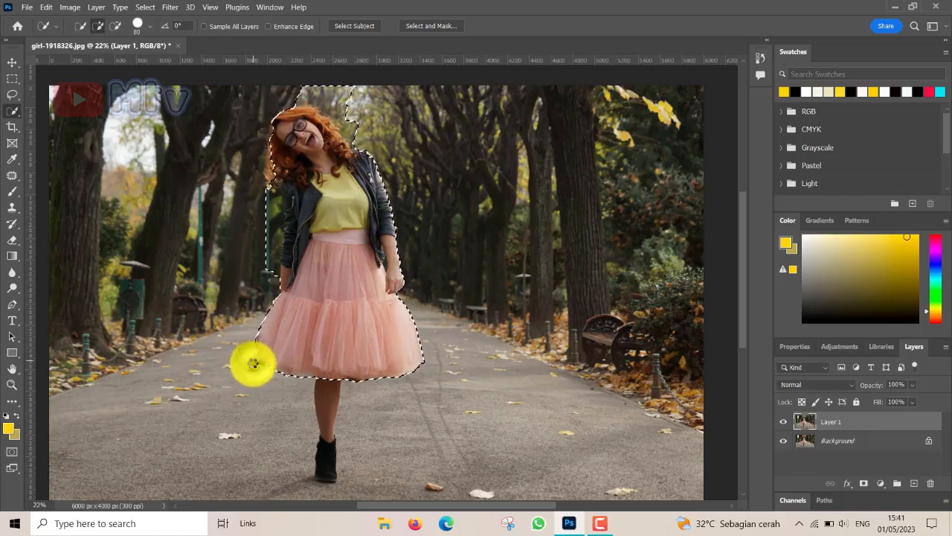
Add the woman's legs and boots to the quick selection and subtract the background around her hair and jacket sleeve
{"action": "mouse_move", "coordinate": [311, 367]}
{"action": "left_mouse_down"}
{"action": "mouse_move", "coordinate": [325, 400]}
{"action": "mouse_move", "coordinate": [326, 470]}
{"action": "left_mouse_up"}
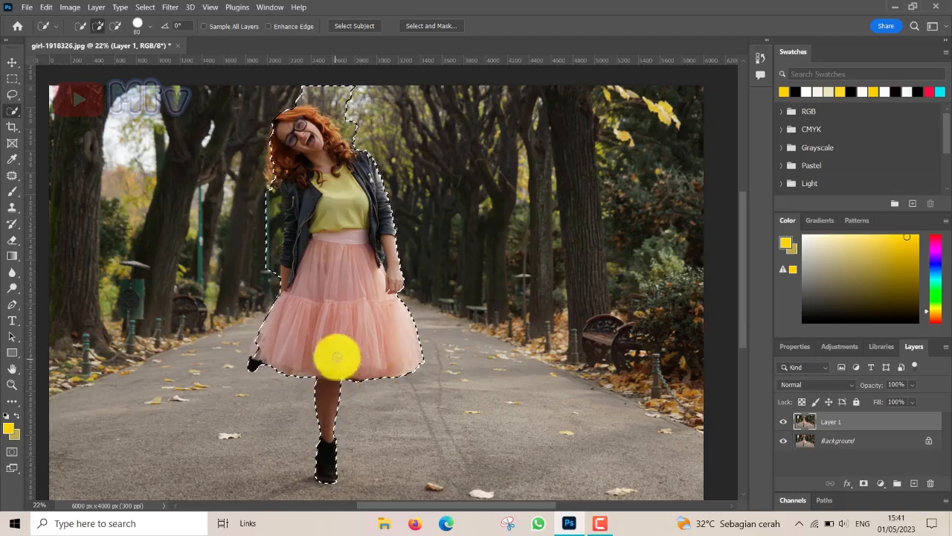
{"action": "scroll", "coordinate": [339, 351], "scroll_direction": "up", "scroll_amount": 2}
{"action": "scroll", "coordinate": [339, 350], "scroll_direction": "up", "scroll_amount": 1}
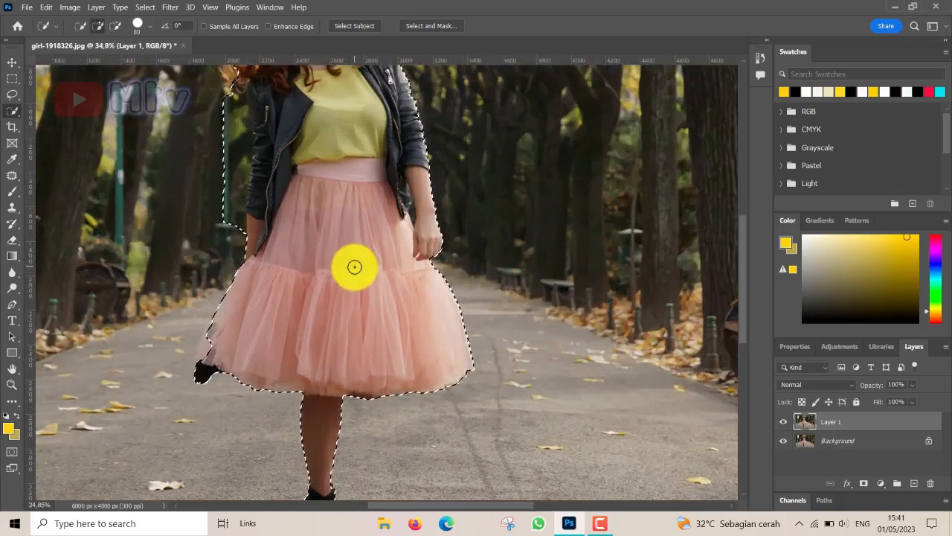
{"action": "left_click_drag", "start_coordinate": [353, 265], "coordinate": [362, 383]}
{"action": "left_click_drag", "start_coordinate": [362, 289], "coordinate": [362, 331]}
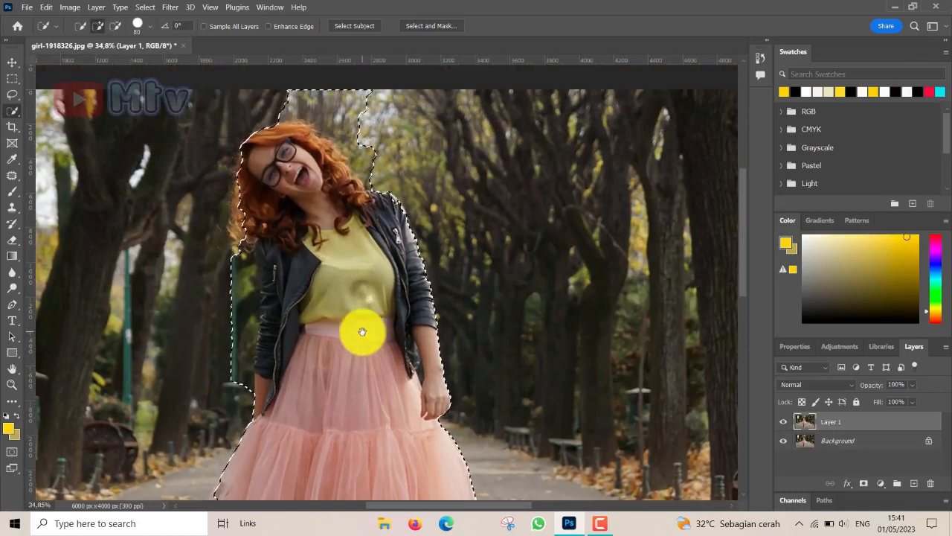
{"action": "left_click", "coordinate": [399, 177]}
{"action": "left_click_drag", "start_coordinate": [245, 272], "coordinate": [233, 379]}
{"action": "left_click", "coordinate": [272, 419]}
{"action": "mouse_move", "coordinate": [274, 420]}
{"action": "left_mouse_down"}
{"action": "mouse_move", "coordinate": [265, 393]}
{"action": "mouse_move", "coordinate": [273, 311]}
{"action": "mouse_move", "coordinate": [249, 320]}
{"action": "left_mouse_up"}
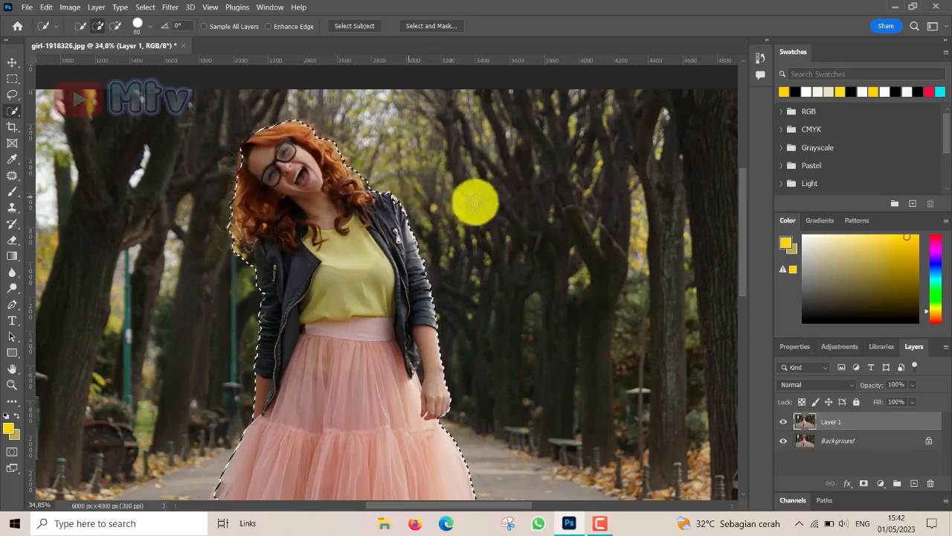
Inspect the selection outline around the woman's jacket, skirt, legs and boots for accuracy
{"action": "scroll", "coordinate": [472, 202], "scroll_direction": "down", "scroll_amount": 5}
{"action": "scroll", "coordinate": [505, 216], "scroll_direction": "down", "scroll_amount": 3}
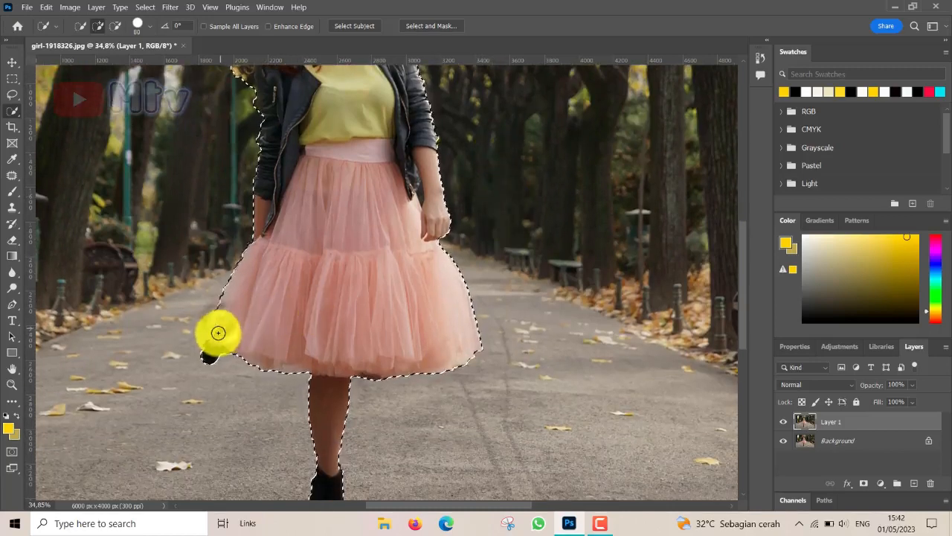
{"action": "scroll", "coordinate": [476, 261], "scroll_direction": "down", "scroll_amount": 4}
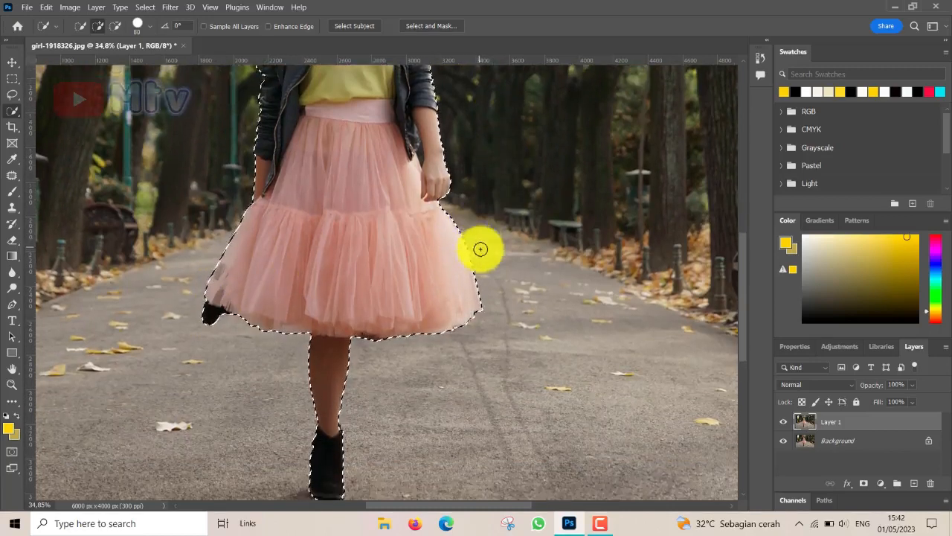
{"action": "scroll", "coordinate": [497, 244], "scroll_direction": "up", "scroll_amount": 12}
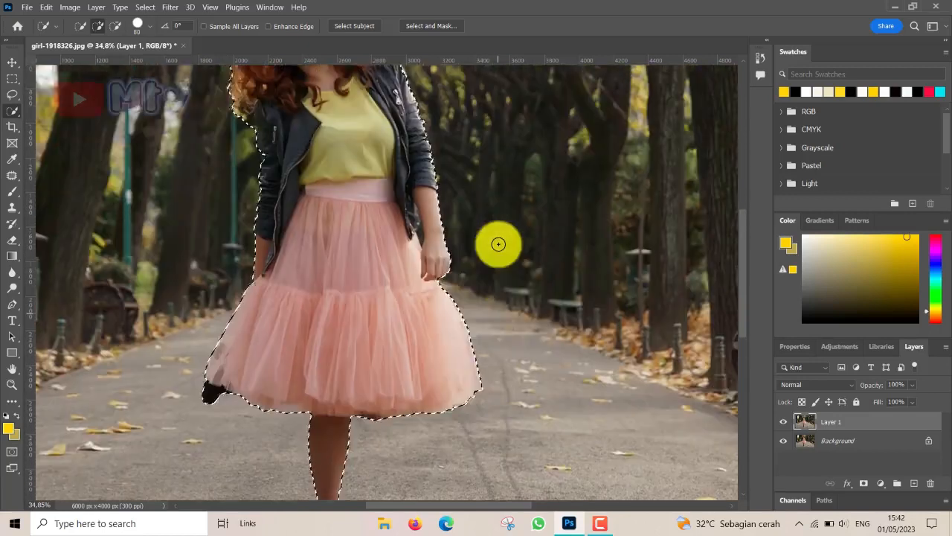
{"action": "scroll", "coordinate": [498, 245], "scroll_direction": "down", "scroll_amount": 4}
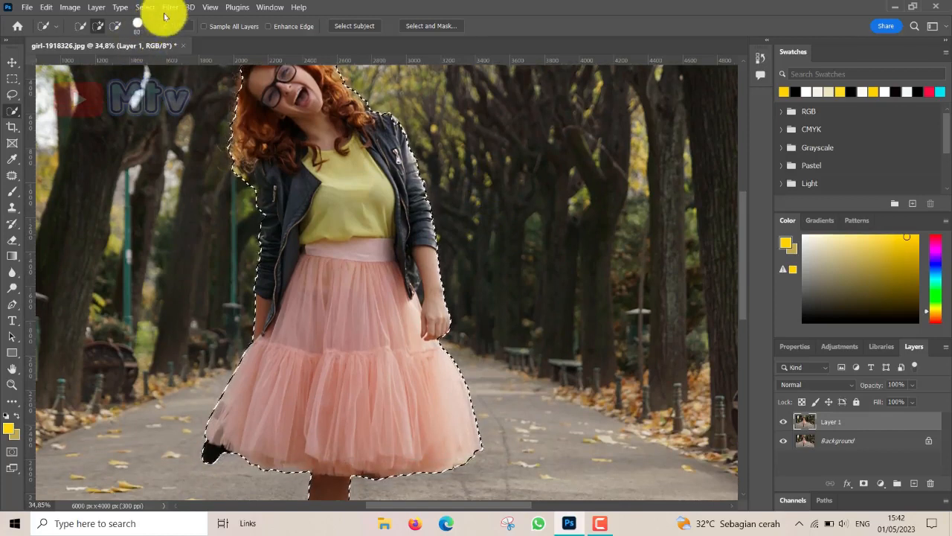
{"action": "scroll", "coordinate": [374, 275], "scroll_direction": "down", "scroll_amount": 1}
{"action": "scroll", "coordinate": [372, 275], "scroll_direction": "up", "scroll_amount": 2}
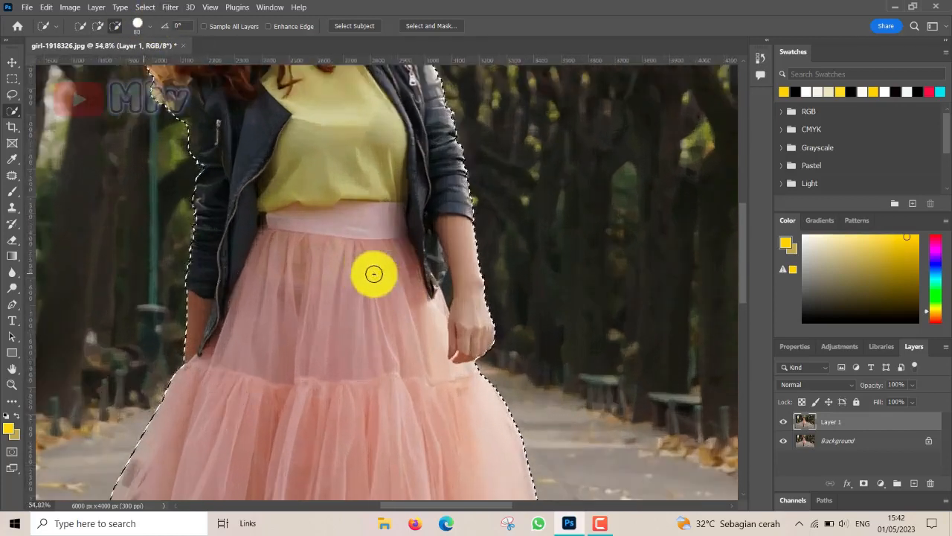
{"action": "scroll", "coordinate": [362, 268], "scroll_direction": "down", "scroll_amount": 4}
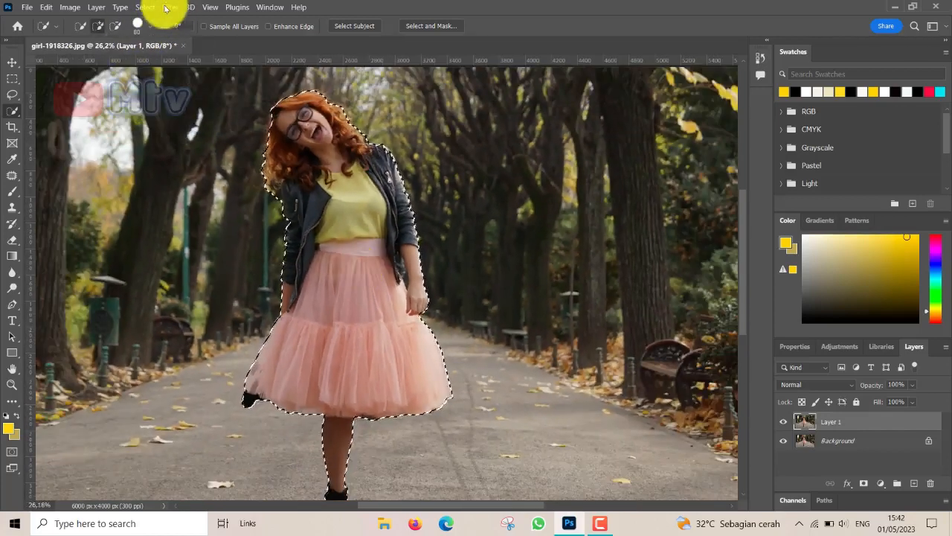
Invert the selection so it covers the background instead of the woman
{"action": "left_click", "coordinate": [144, 7]}
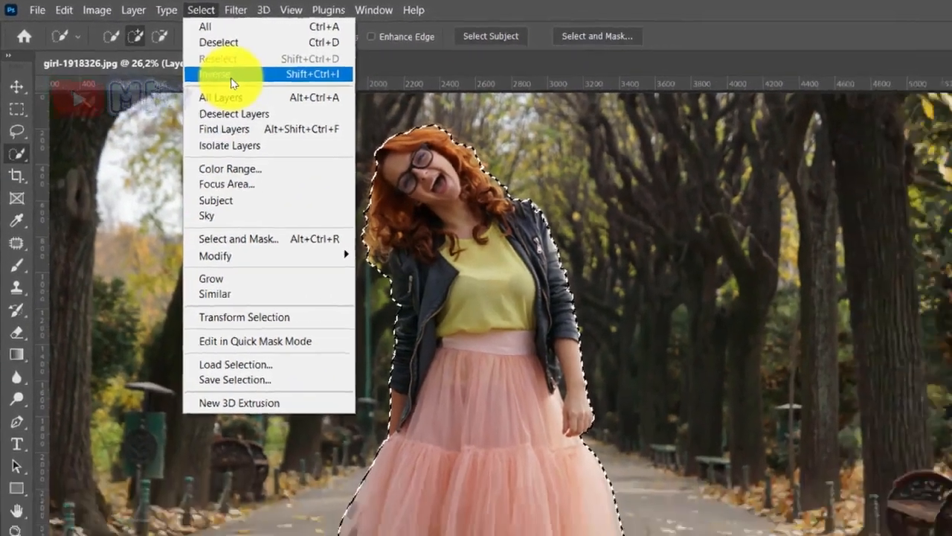
{"action": "left_click", "coordinate": [262, 89]}
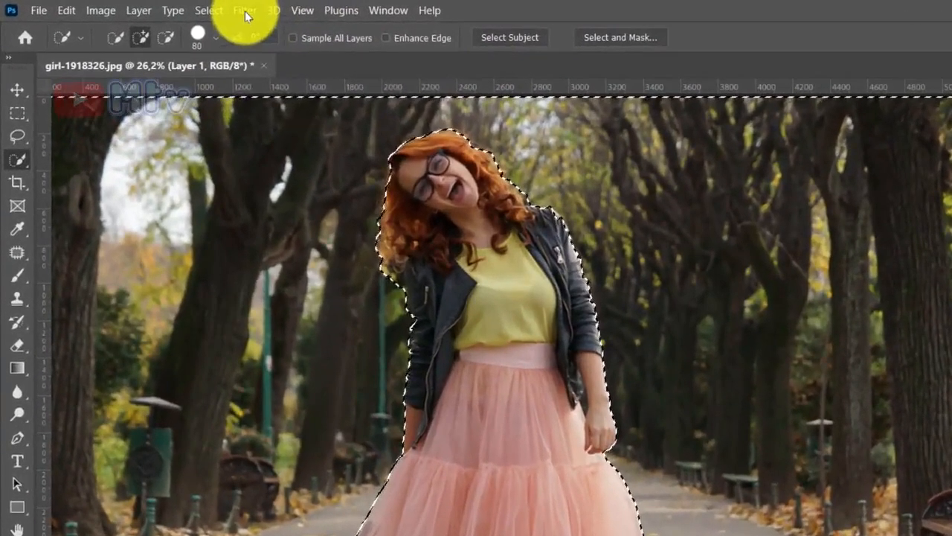
Start a Tilt-Shift blur, centre it on the road below the skirt, narrow its upper focus and transition lines, and enable High Quality
{"action": "left_click", "coordinate": [170, 6]}
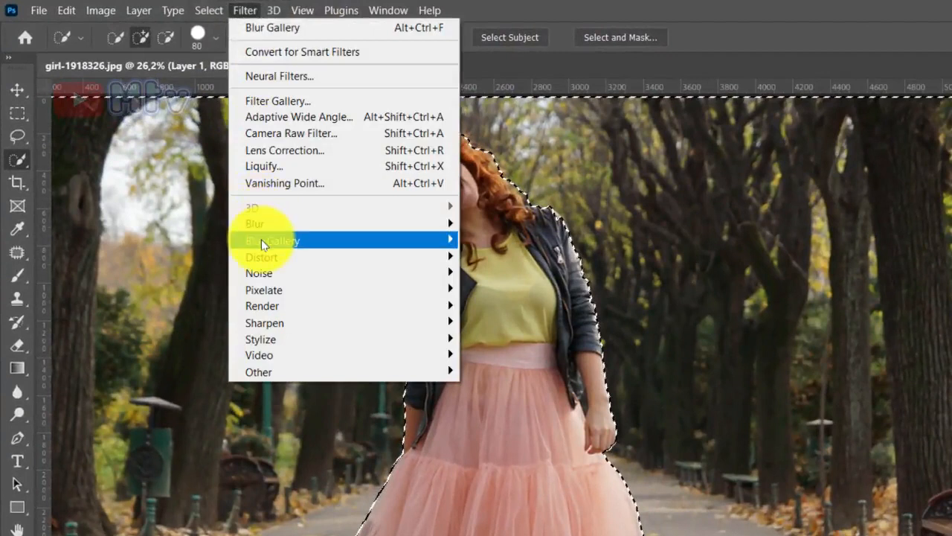
{"action": "mouse_move", "coordinate": [263, 241]}
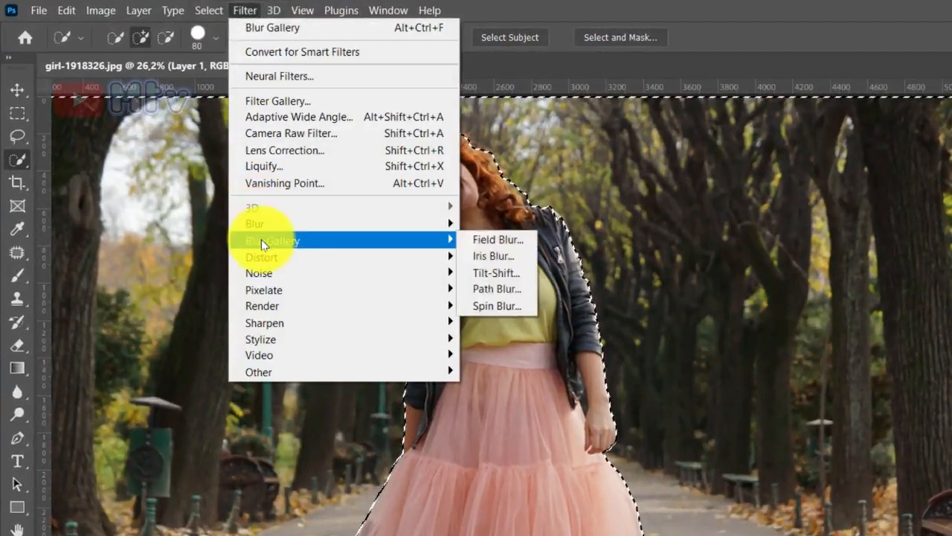
{"action": "left_click", "coordinate": [491, 278]}
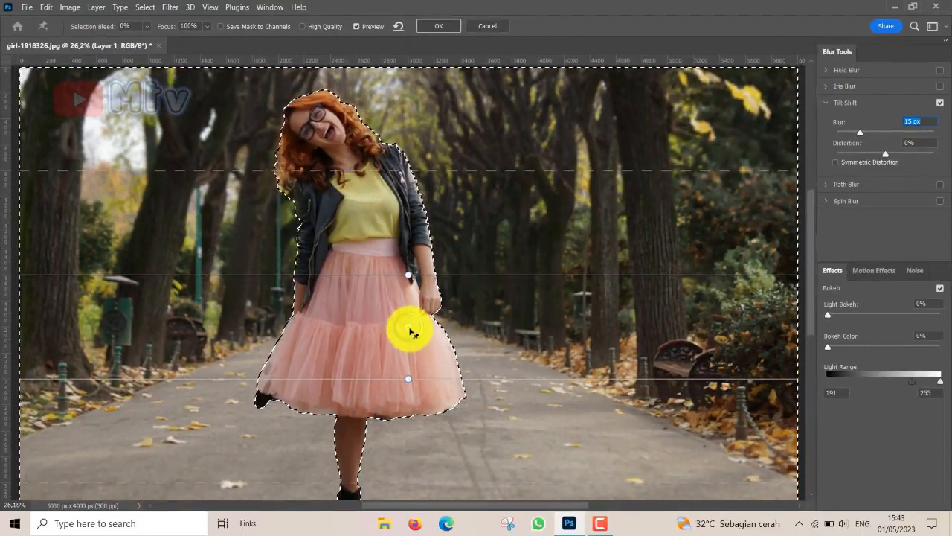
{"action": "left_click_drag", "start_coordinate": [413, 356], "coordinate": [406, 454]}
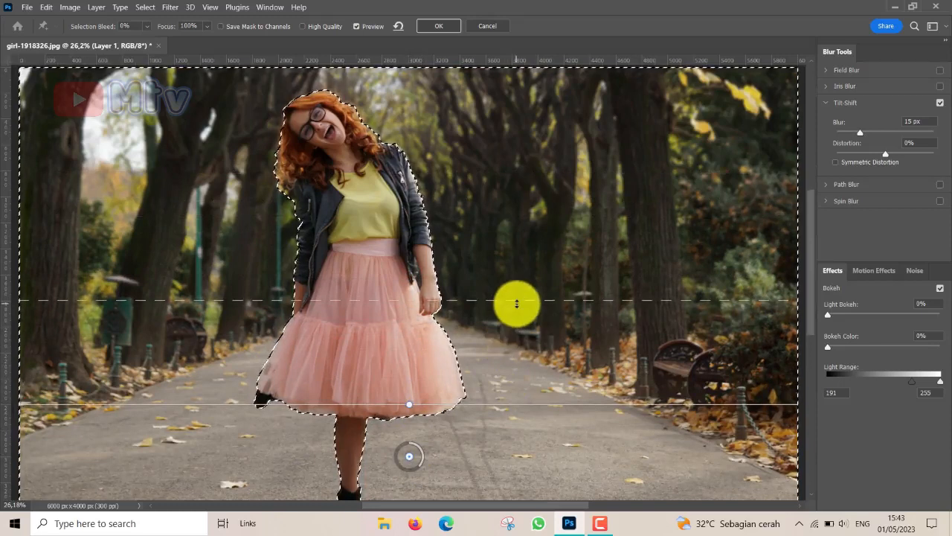
{"action": "left_click_drag", "start_coordinate": [516, 303], "coordinate": [515, 325]}
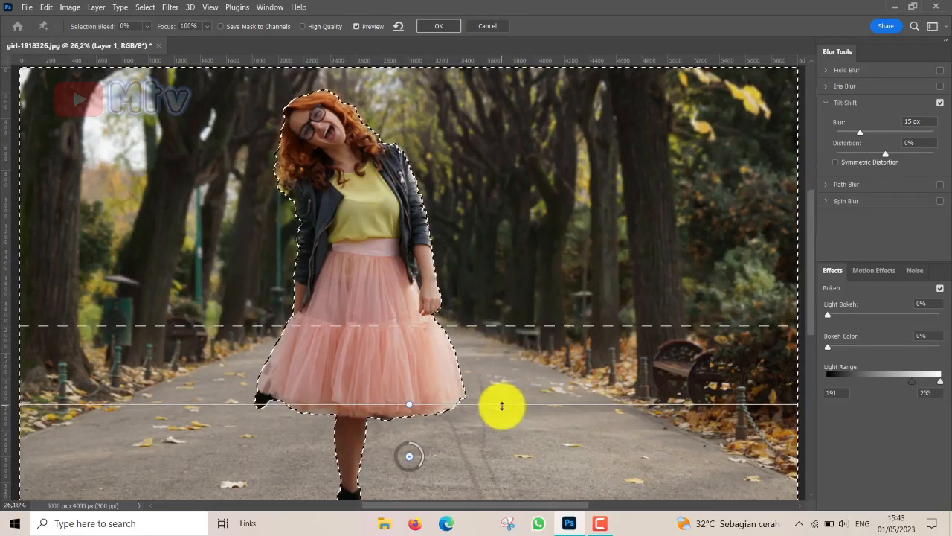
{"action": "left_click_drag", "start_coordinate": [502, 412], "coordinate": [502, 417]}
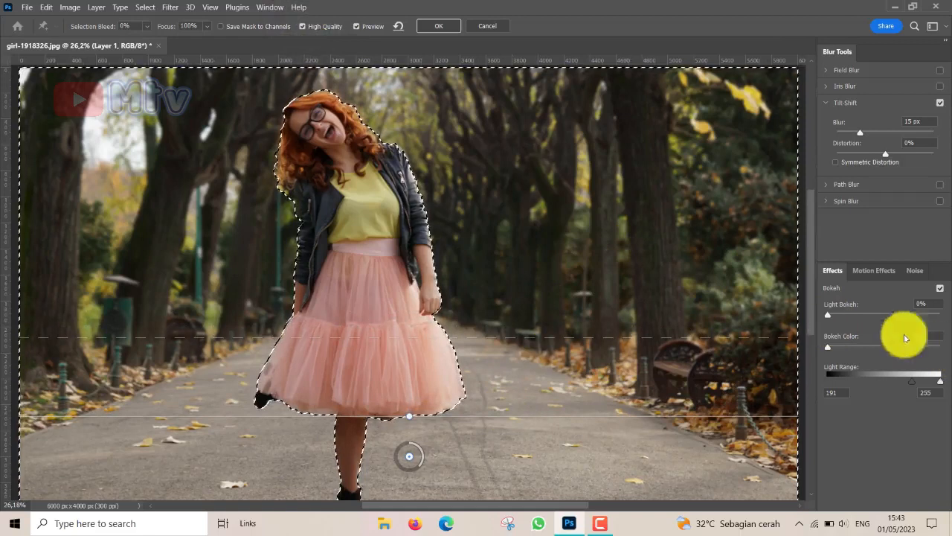
Set Light Bokeh to 23%, Bokeh Color to 25% and the Tilt-Shift blur to 28 px, and apply the filter
{"action": "left_click_drag", "start_coordinate": [829, 317], "coordinate": [853, 320]}
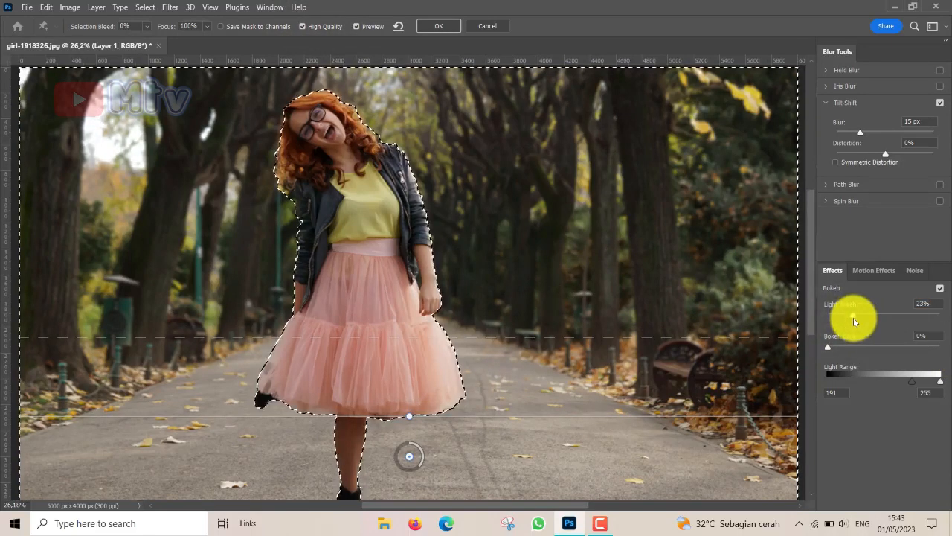
{"action": "left_click_drag", "start_coordinate": [830, 351], "coordinate": [855, 353]}
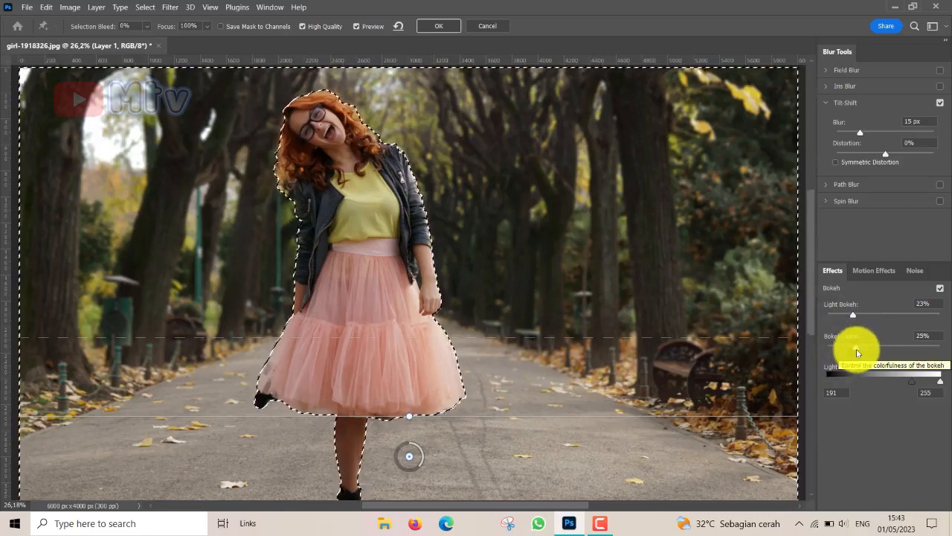
{"action": "left_click", "coordinate": [858, 133]}
{"action": "left_click_drag", "start_coordinate": [861, 132], "coordinate": [868, 135]}
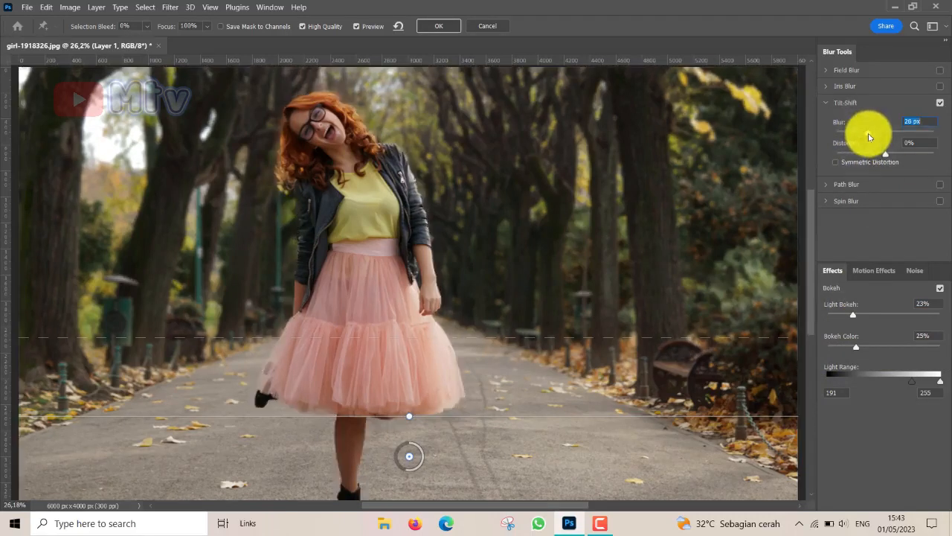
{"action": "left_click", "coordinate": [436, 26]}
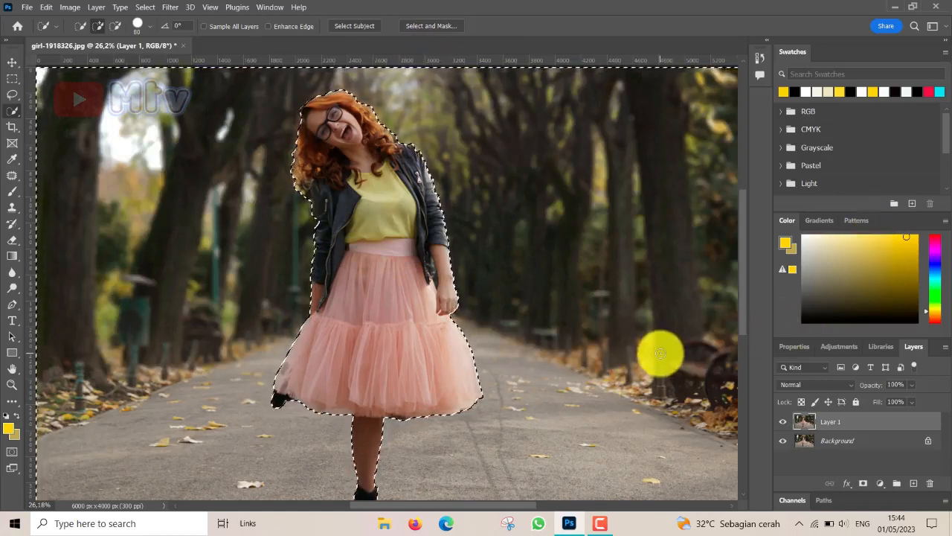
Add a Hue/Saturation adjustment layer for the selected background with hue about -30 and saturation +36
{"action": "left_click", "coordinate": [880, 483]}
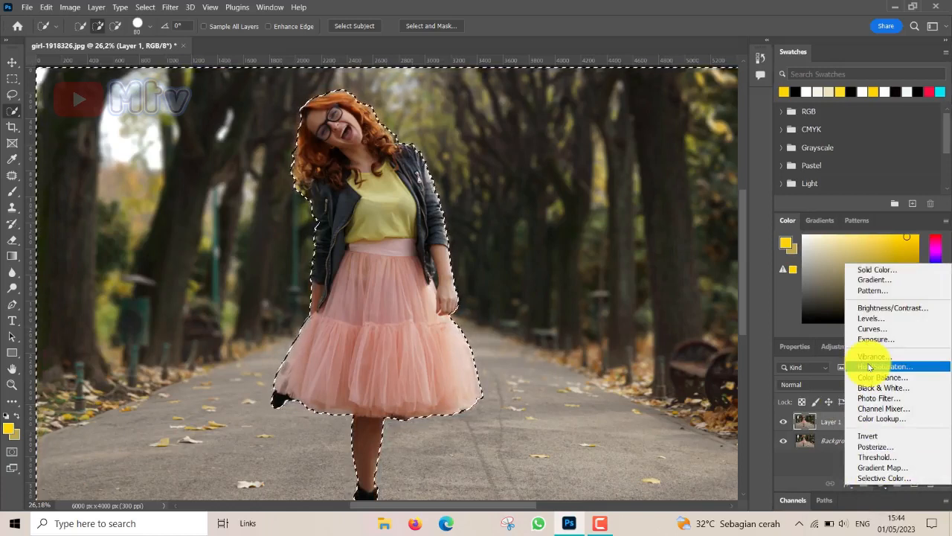
{"action": "left_click", "coordinate": [869, 367]}
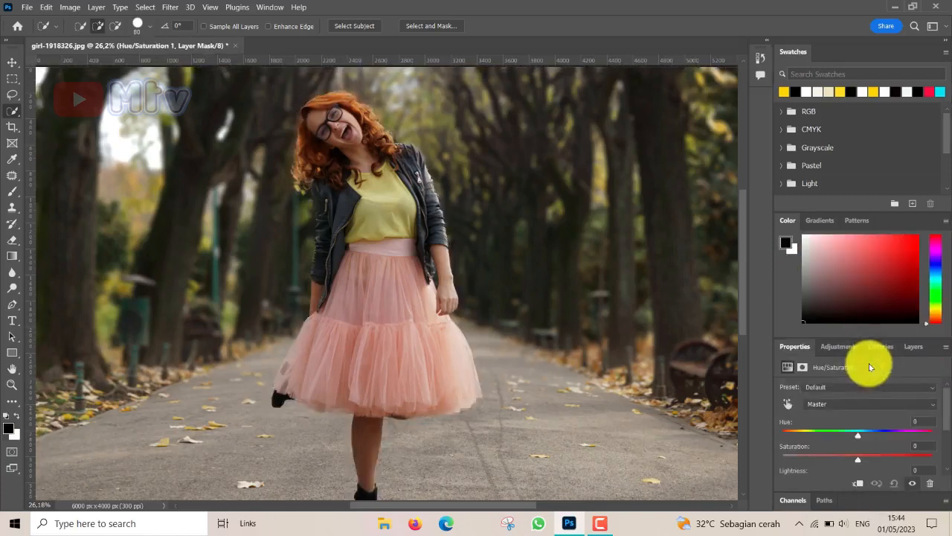
{"action": "left_click_drag", "start_coordinate": [860, 435], "coordinate": [886, 457]}
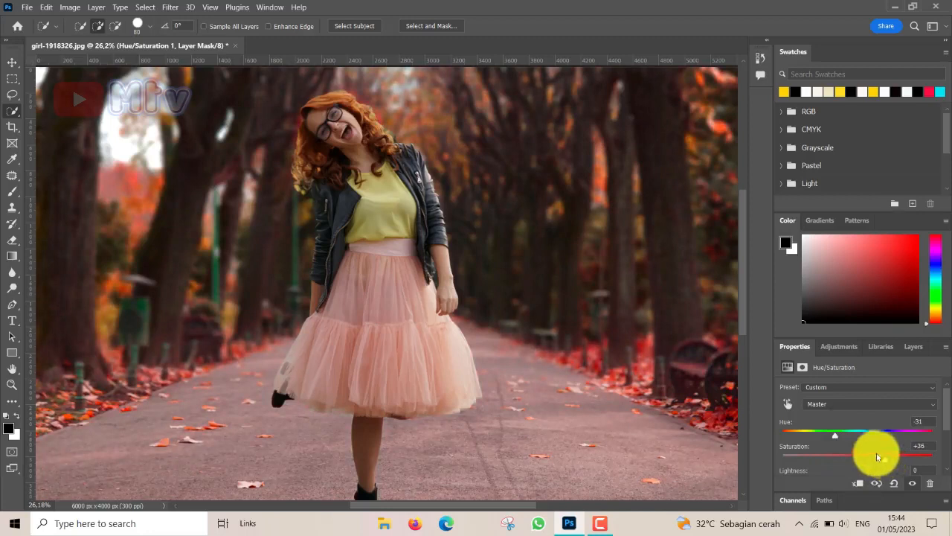
{"action": "left_click_drag", "start_coordinate": [837, 440], "coordinate": [834, 436]}
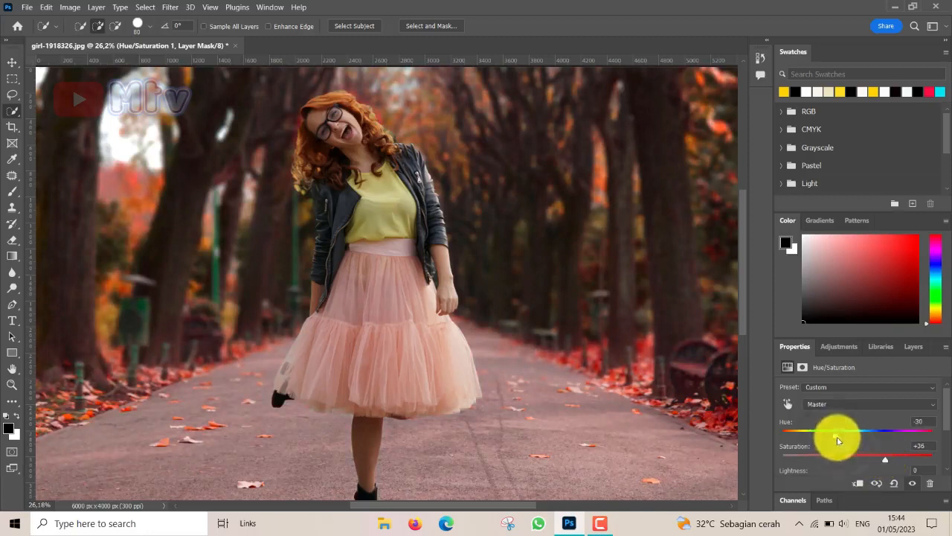
Toggle the Hue/Saturation layer's visibility to compare the background colours before and after, leaving the layer shown
{"action": "left_click", "coordinate": [914, 347]}
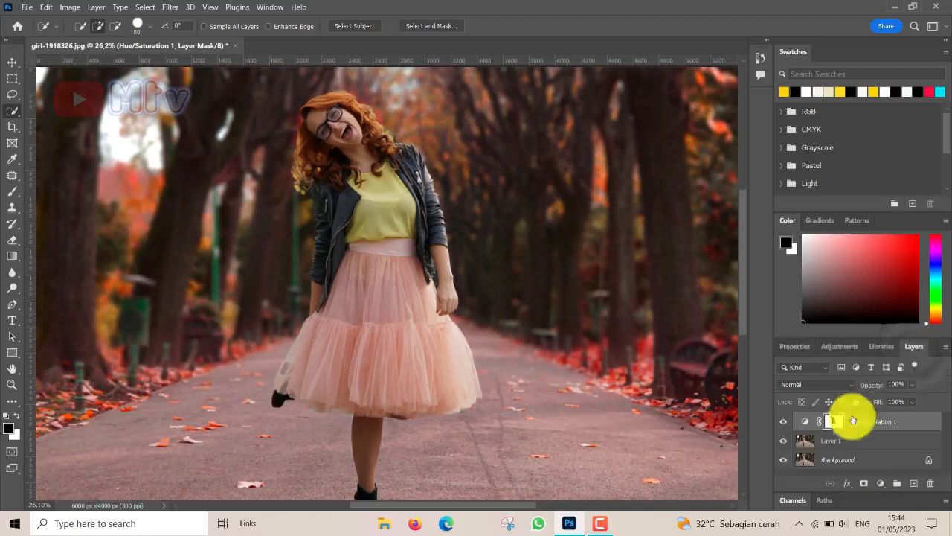
{"action": "left_click", "coordinate": [784, 424]}
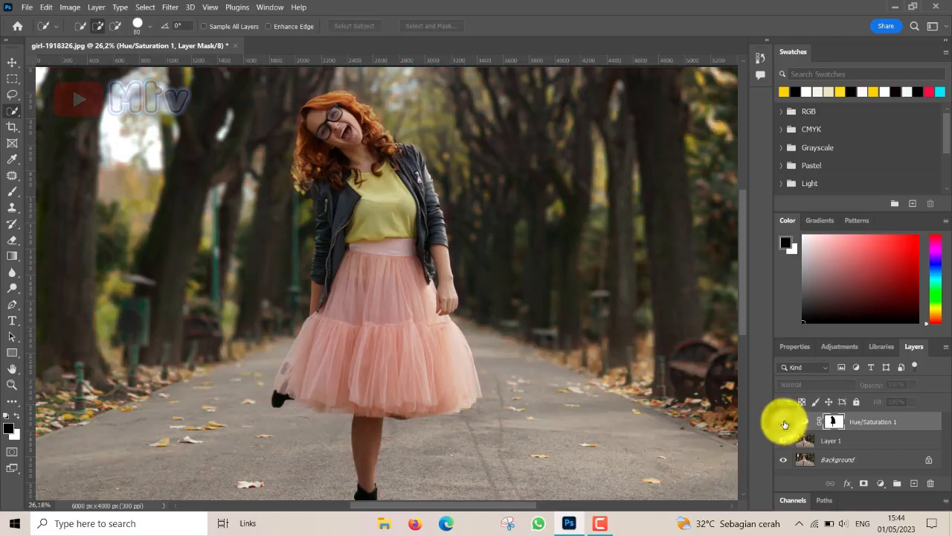
{"action": "left_click", "coordinate": [784, 423]}
{"action": "left_click", "coordinate": [784, 423]}
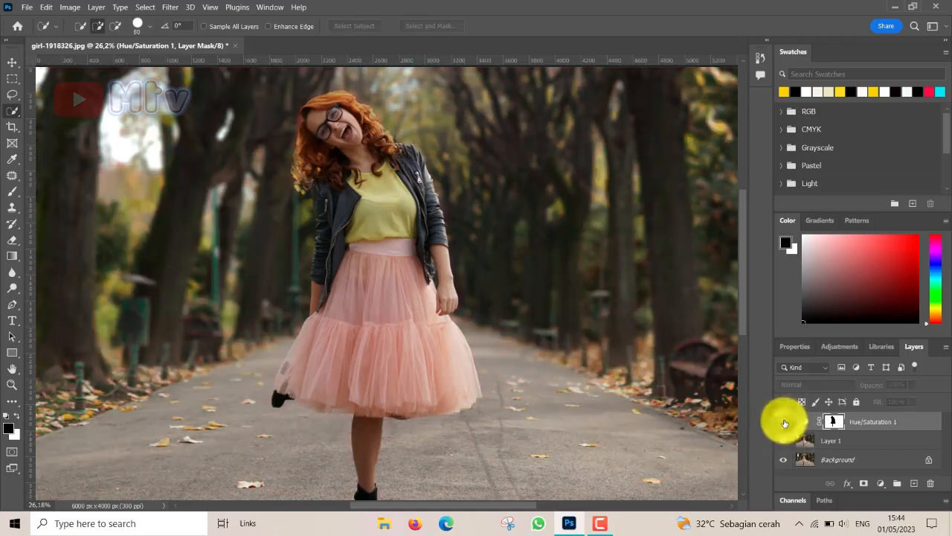
{"action": "left_click", "coordinate": [784, 424]}
{"action": "left_click", "coordinate": [785, 423]}
{"action": "left_click", "coordinate": [784, 424]}
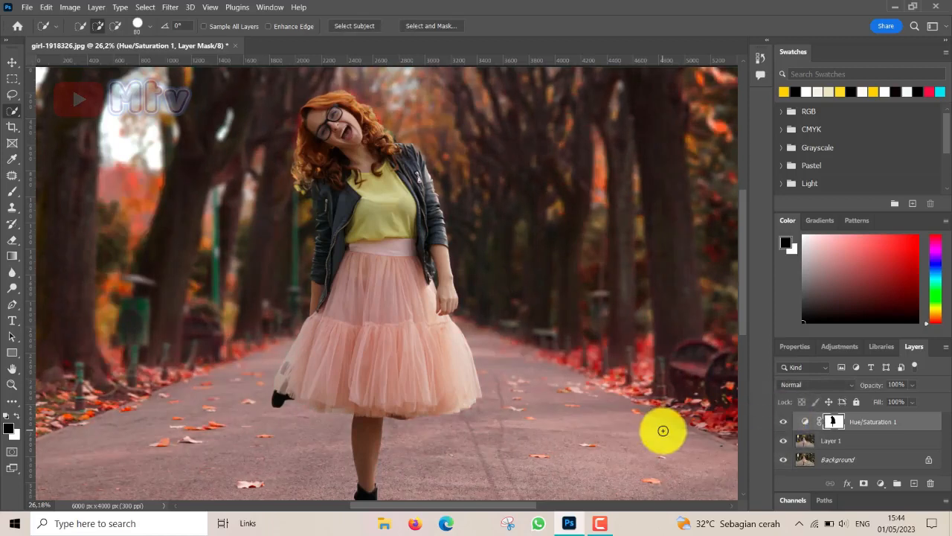
Add a Levels adjustment layer over the whole image, with the black input level at 18 and a lowered white input level
{"action": "left_click", "coordinate": [881, 483]}
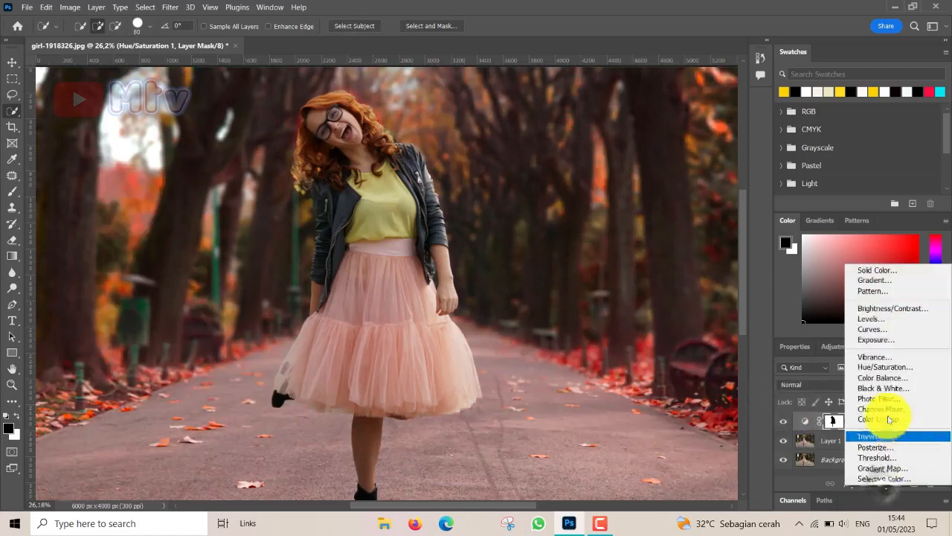
{"action": "left_click", "coordinate": [872, 318]}
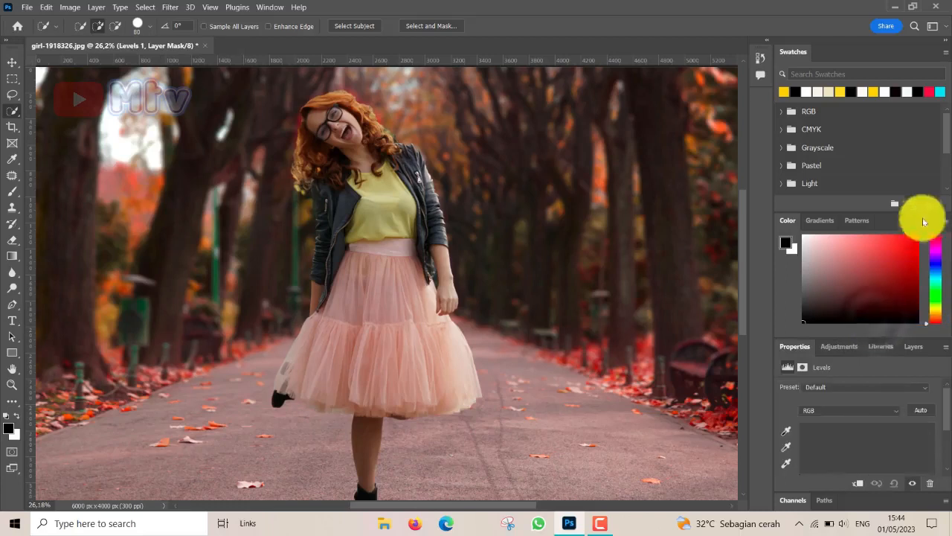
{"action": "scroll", "coordinate": [944, 453], "scroll_direction": "down", "scroll_amount": 2}
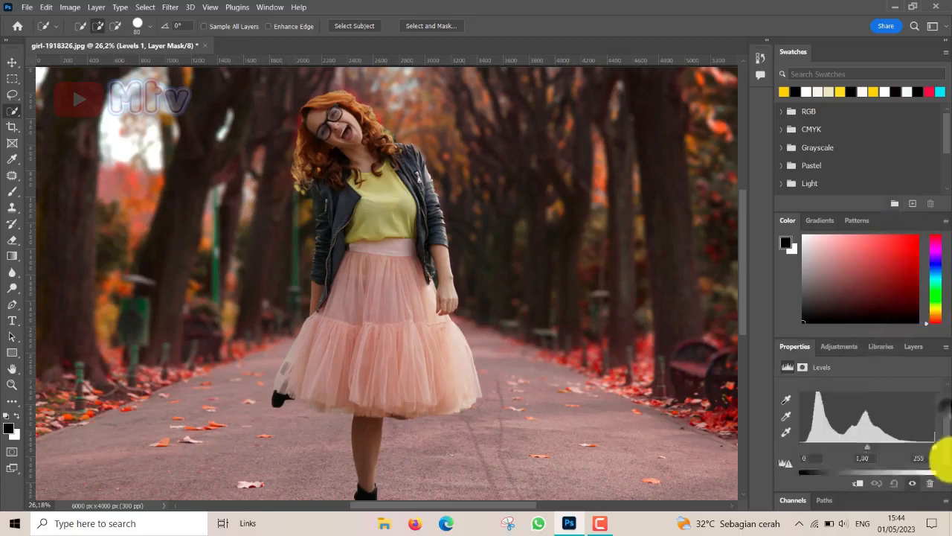
{"action": "scroll", "coordinate": [943, 452], "scroll_direction": "down", "scroll_amount": 2}
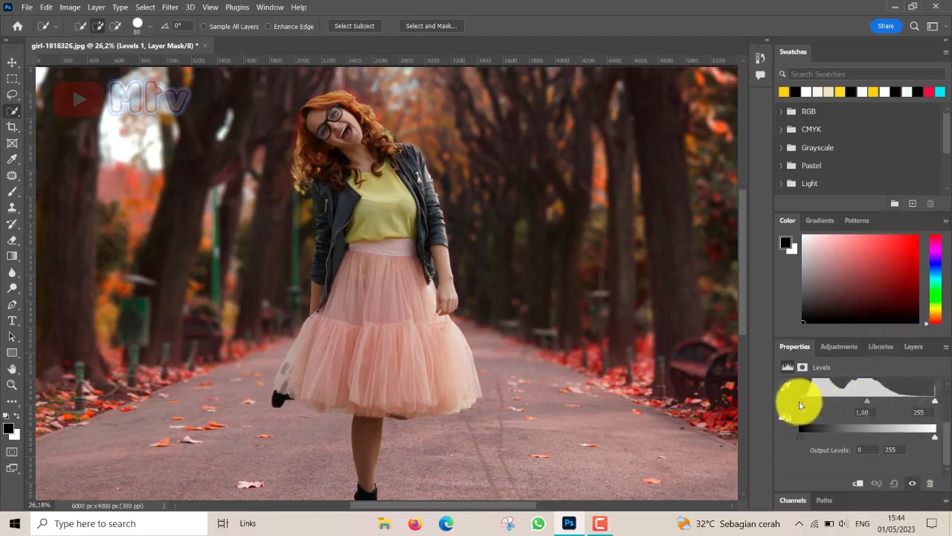
{"action": "left_click_drag", "start_coordinate": [801, 405], "coordinate": [813, 408]}
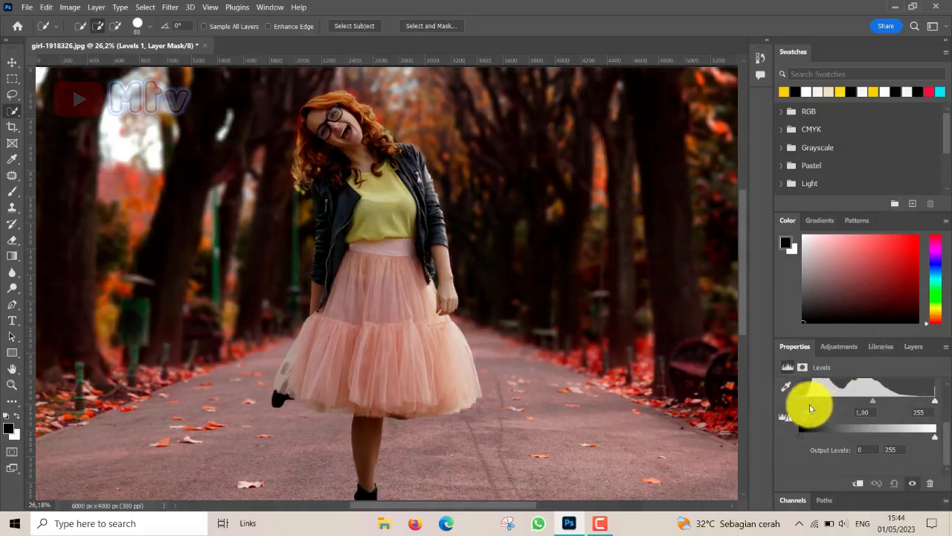
{"action": "left_click_drag", "start_coordinate": [935, 403], "coordinate": [918, 405]}
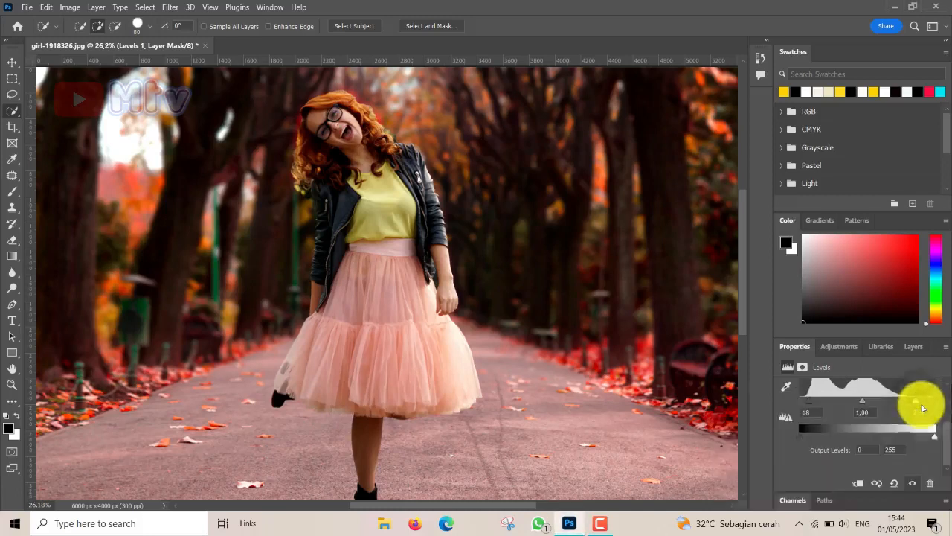
Toggle the Levels layer's visibility to compare the contrast before and after, leaving the layer shown
{"action": "left_click", "coordinate": [915, 348]}
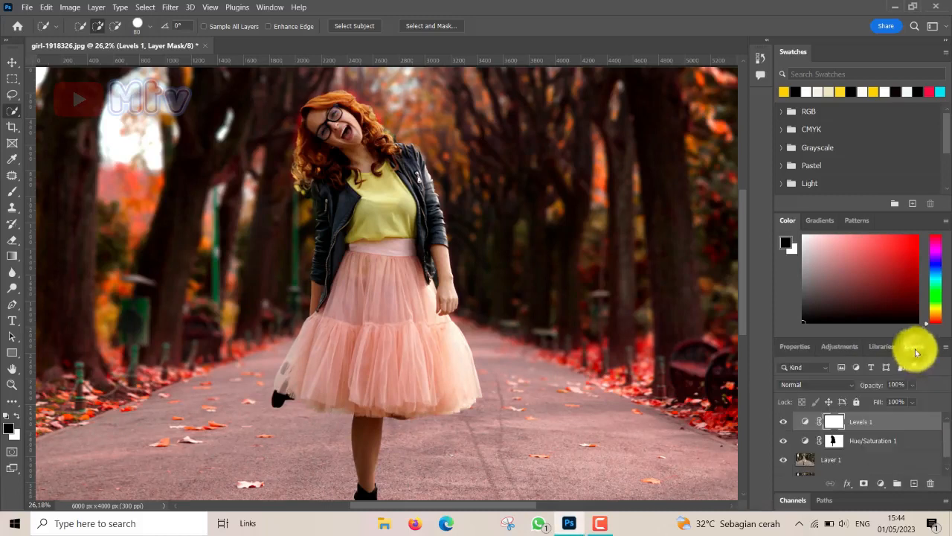
{"action": "left_click", "coordinate": [785, 421]}
{"action": "left_click", "coordinate": [785, 422]}
{"action": "left_click", "coordinate": [785, 421]}
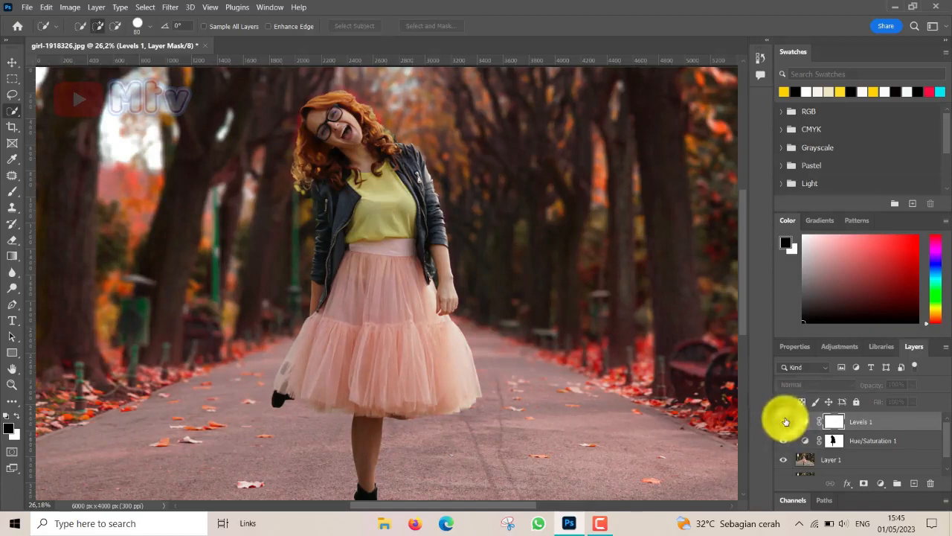
{"action": "left_click", "coordinate": [785, 421]}
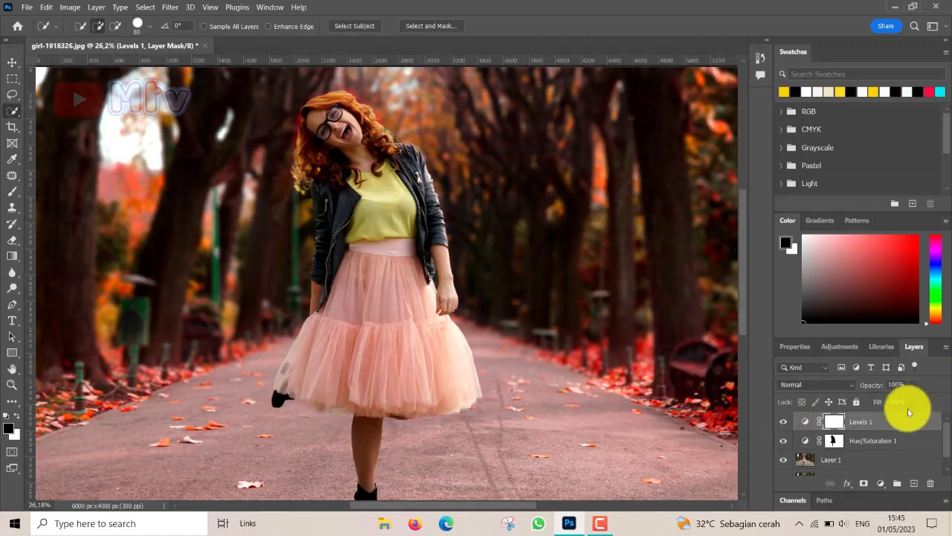
Add a new empty layer above the Levels layer and set the foreground colour to near-white f9f8f6
{"action": "left_click", "coordinate": [914, 483]}
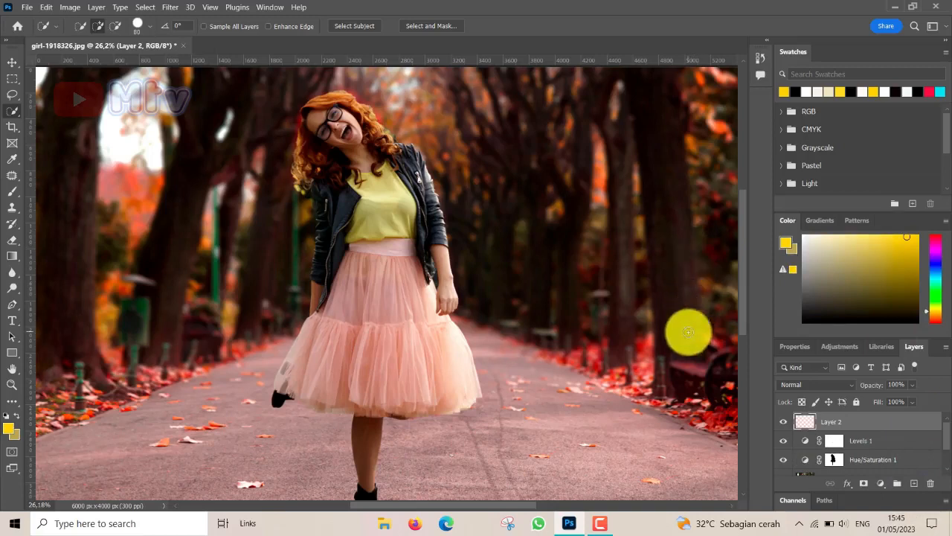
{"action": "left_click", "coordinate": [10, 430]}
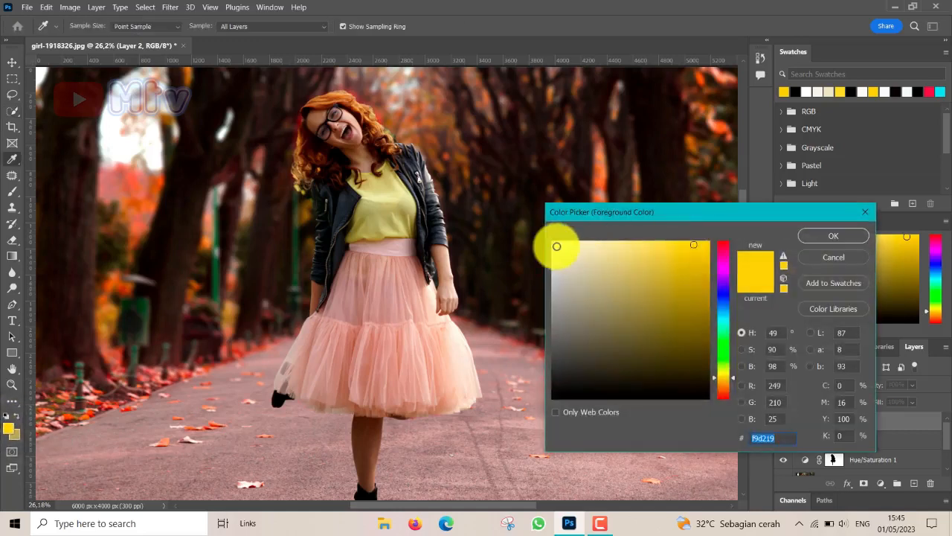
{"action": "left_click", "coordinate": [833, 235]}
{"action": "key", "text": "w"}
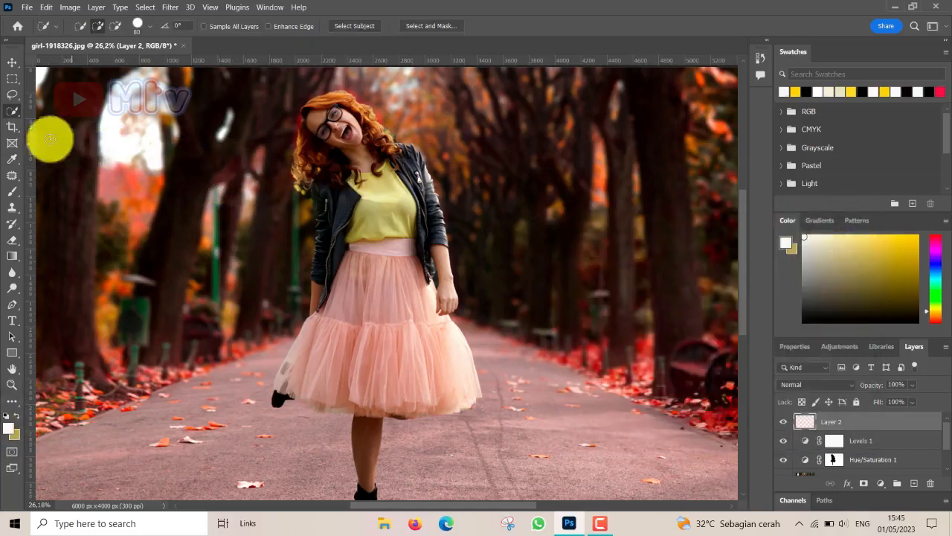
Paint white over the woman's face, neck, bare forearm and hand, and standing leg with a soft 100 px brush on the new layer
{"action": "left_click", "coordinate": [11, 191]}
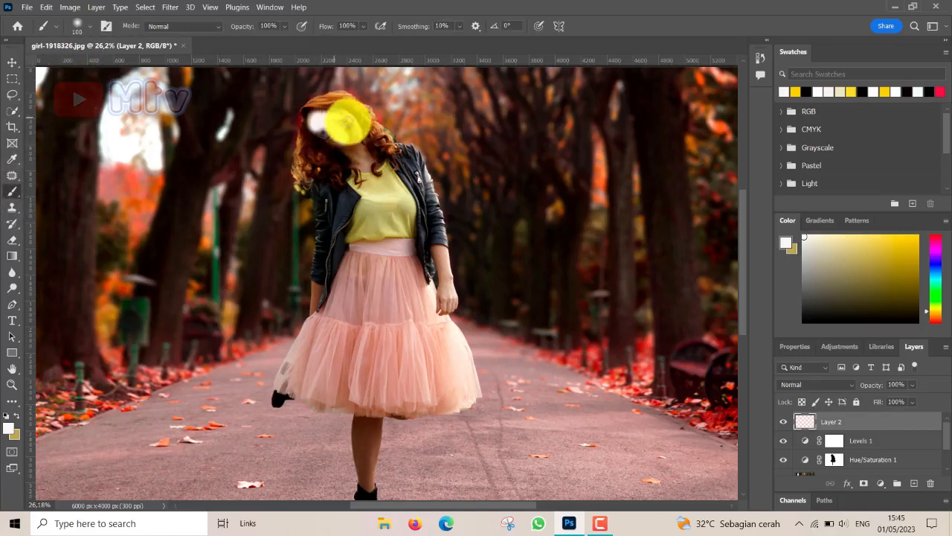
{"action": "mouse_move", "coordinate": [356, 142]}
{"action": "left_mouse_down"}
{"action": "mouse_move", "coordinate": [327, 131]}
{"action": "mouse_move", "coordinate": [370, 170]}
{"action": "left_mouse_up"}
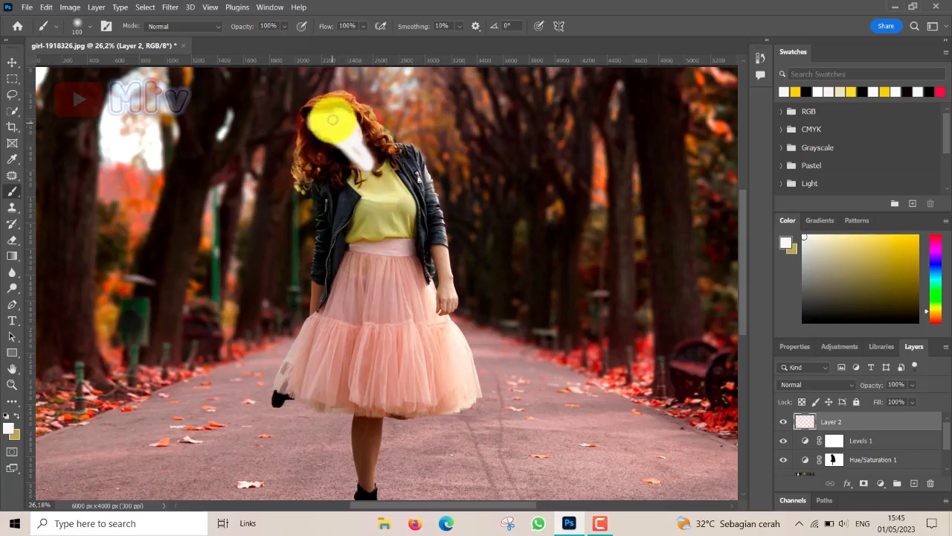
{"action": "left_click_drag", "start_coordinate": [324, 117], "coordinate": [340, 140]}
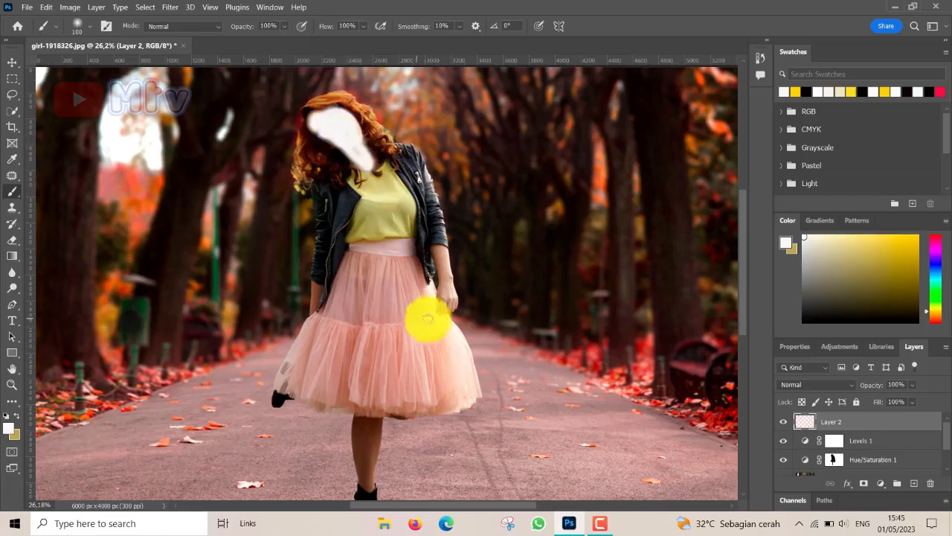
{"action": "mouse_move", "coordinate": [448, 300]}
{"action": "left_mouse_down"}
{"action": "mouse_move", "coordinate": [436, 250]}
{"action": "mouse_move", "coordinate": [448, 249]}
{"action": "mouse_move", "coordinate": [444, 310]}
{"action": "left_mouse_up"}
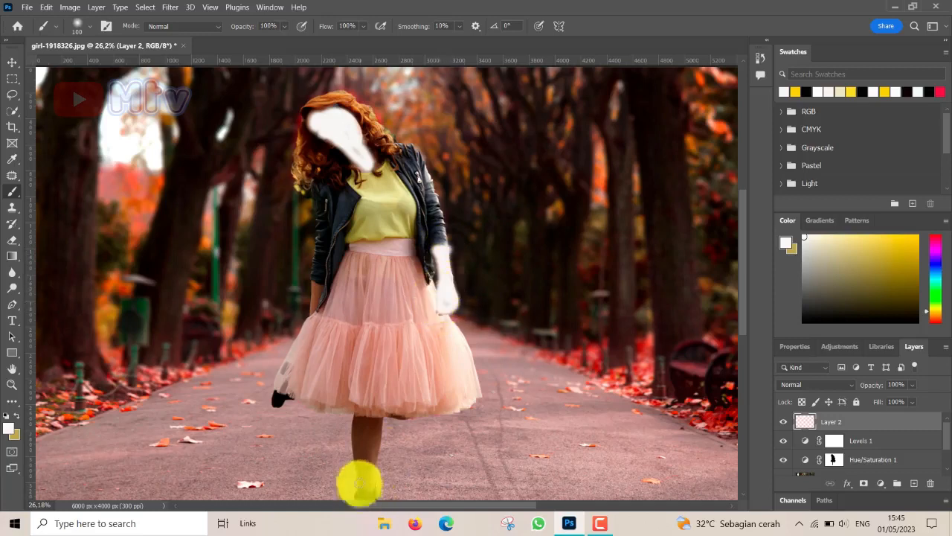
{"action": "mouse_move", "coordinate": [363, 472]}
{"action": "left_mouse_down"}
{"action": "mouse_move", "coordinate": [362, 421]}
{"action": "mouse_move", "coordinate": [358, 429]}
{"action": "mouse_move", "coordinate": [363, 484]}
{"action": "mouse_move", "coordinate": [379, 419]}
{"action": "mouse_move", "coordinate": [367, 444]}
{"action": "mouse_move", "coordinate": [372, 420]}
{"action": "mouse_move", "coordinate": [352, 416]}
{"action": "mouse_move", "coordinate": [353, 455]}
{"action": "left_mouse_up"}
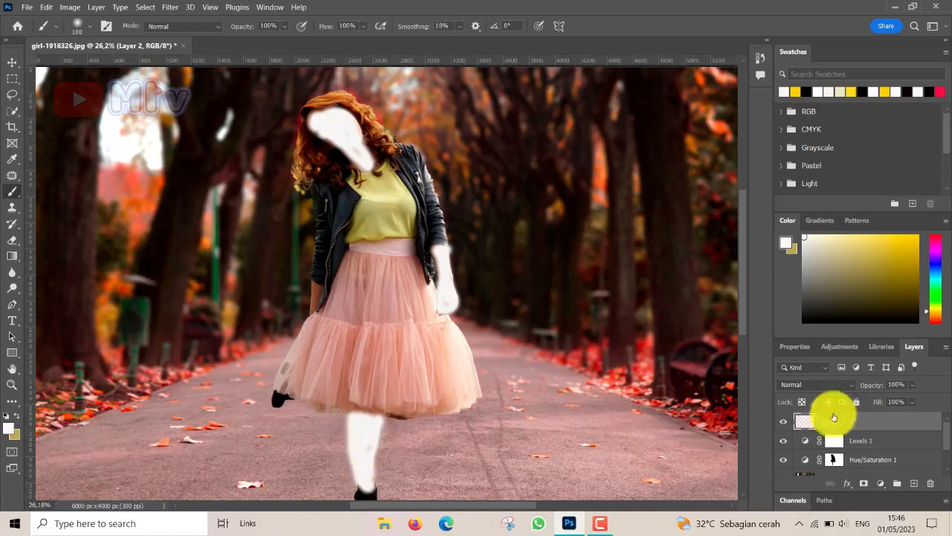
Set the painted layer's blend mode to Soft Light and toggle its visibility to compare the skin brightness, leaving it shown
{"action": "left_click", "coordinate": [848, 385]}
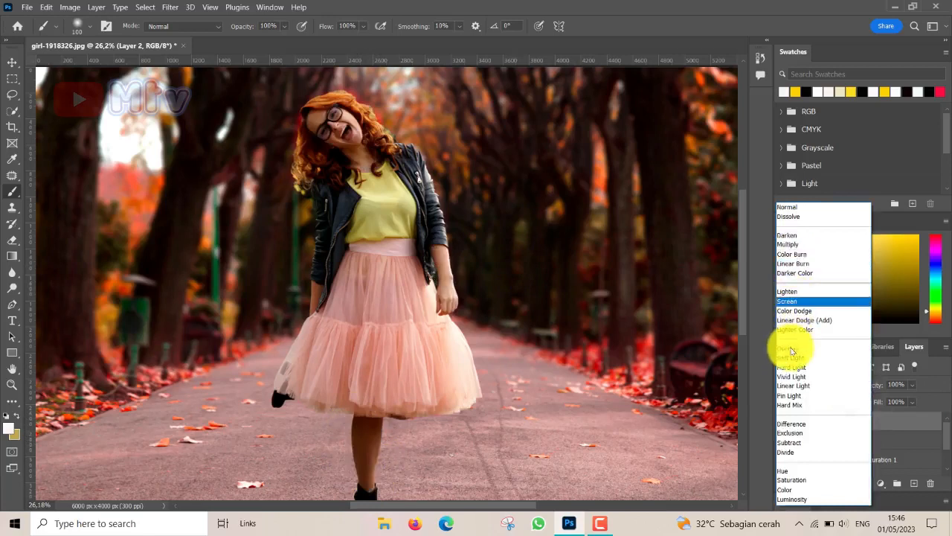
{"action": "left_click", "coordinate": [792, 359]}
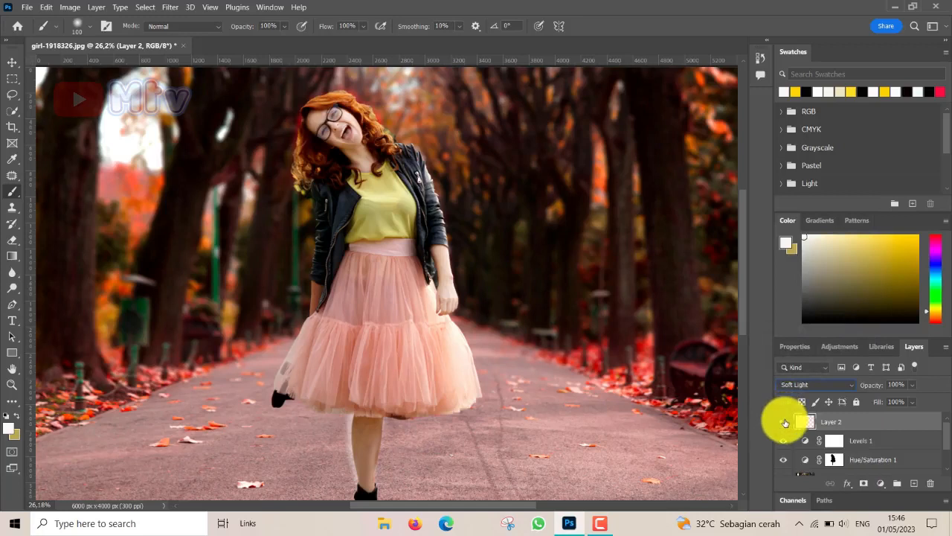
{"action": "left_click", "coordinate": [783, 422]}
{"action": "left_click", "coordinate": [784, 422]}
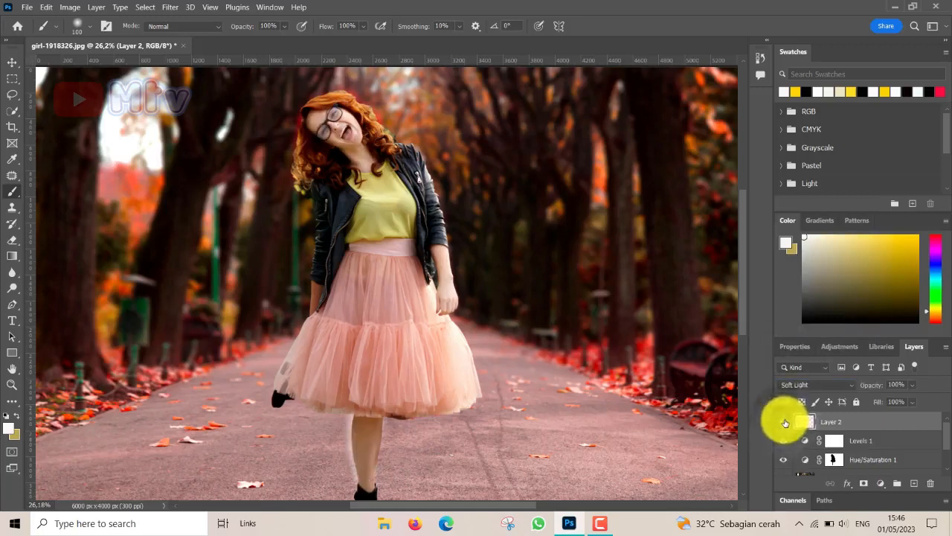
{"action": "left_click", "coordinate": [783, 422]}
{"action": "left_click", "coordinate": [783, 422]}
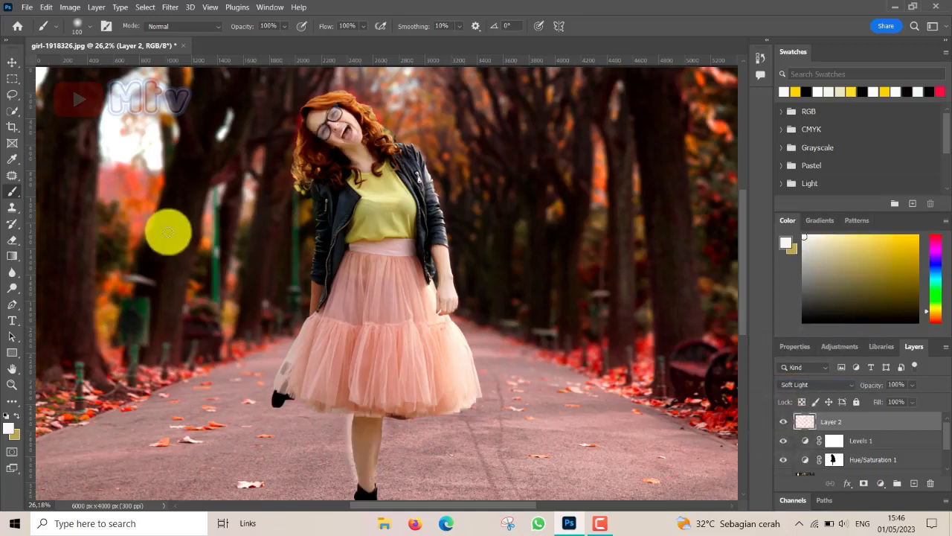
Set the foreground colour to near-black 080701 and add a layer mask to the Soft Light skin layer
{"action": "left_click", "coordinate": [8, 429]}
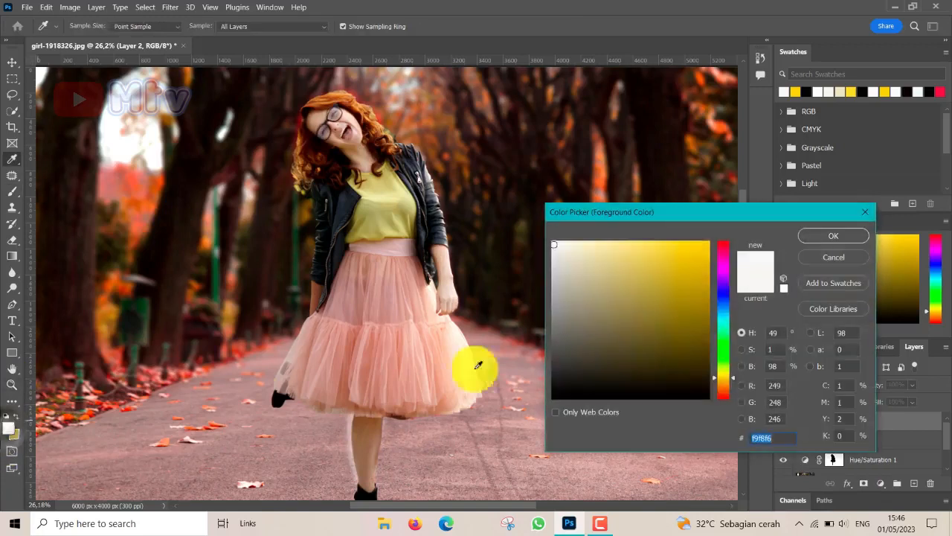
{"action": "left_click", "coordinate": [694, 394]}
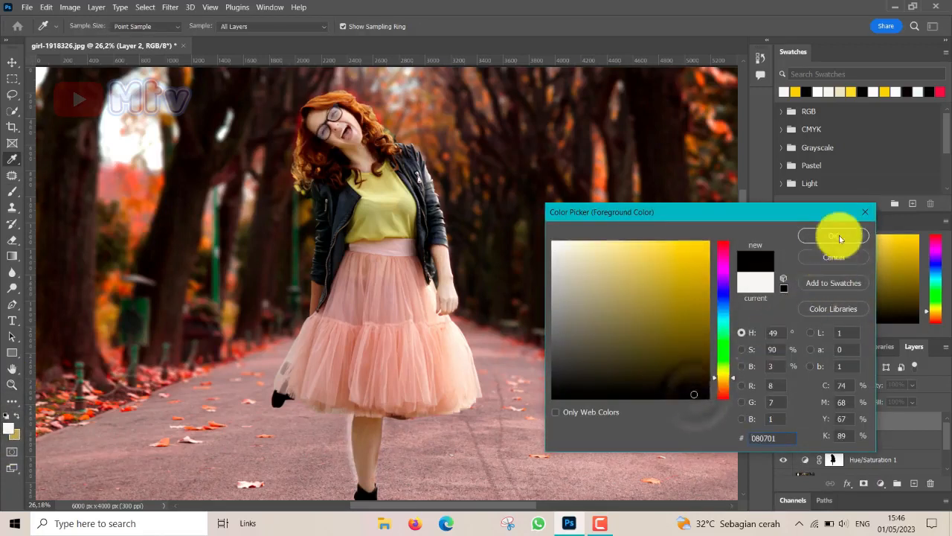
{"action": "left_click", "coordinate": [837, 235]}
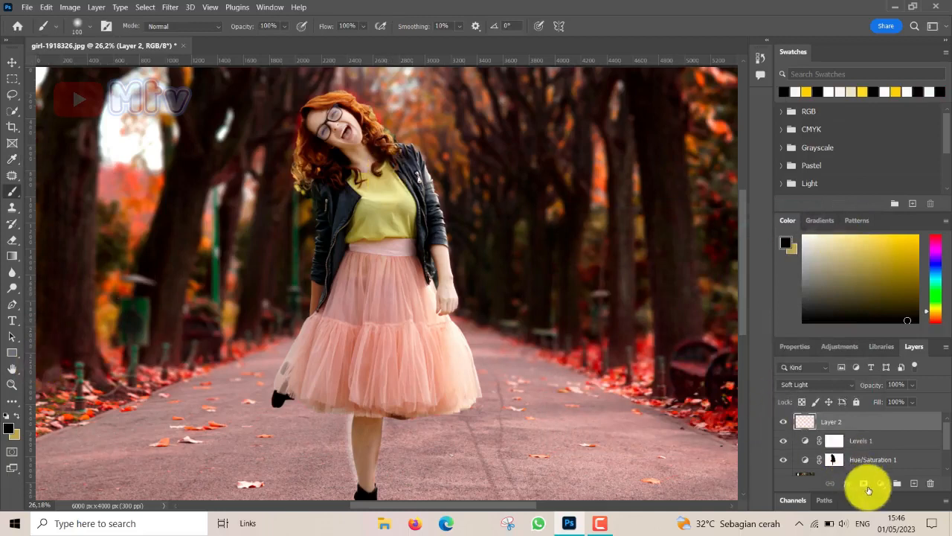
{"action": "left_click", "coordinate": [866, 484]}
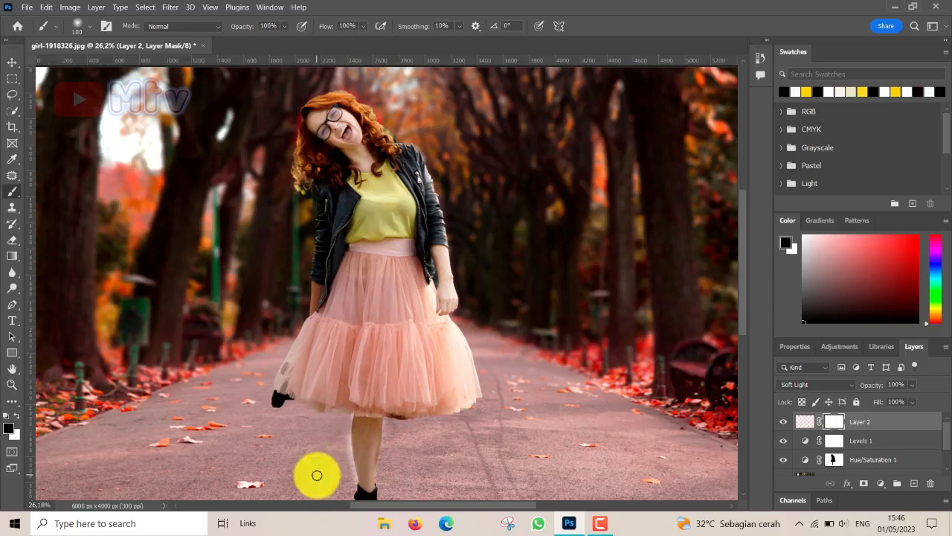
Paint black on the skin layer's mask to remove the white spill around the leg, hand and face
{"action": "scroll", "coordinate": [347, 425], "scroll_direction": "up", "scroll_amount": 3}
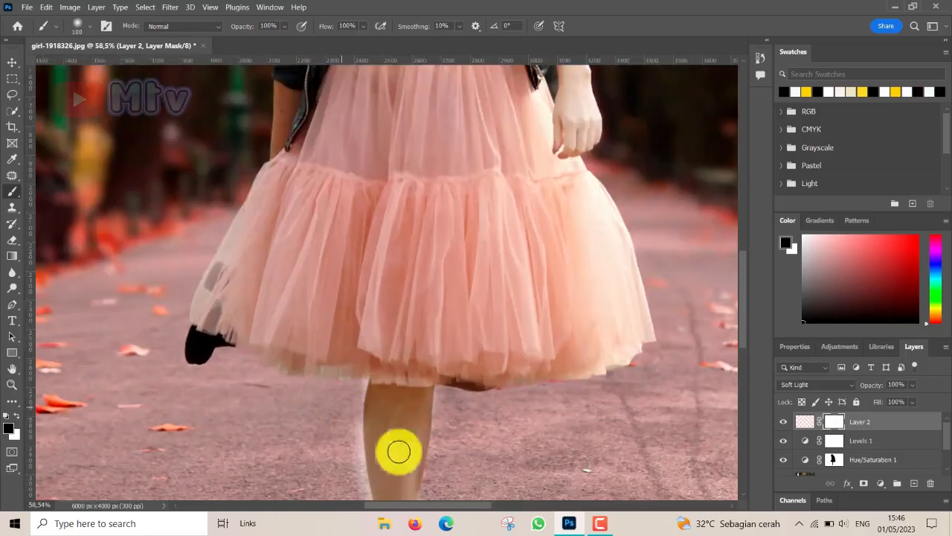
{"action": "left_click_drag", "start_coordinate": [385, 434], "coordinate": [387, 329]}
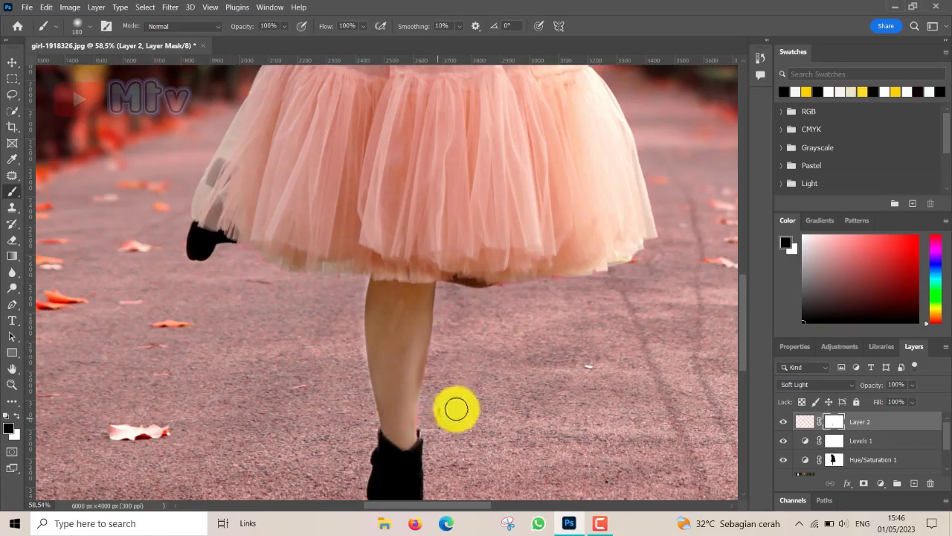
{"action": "left_click_drag", "start_coordinate": [432, 134], "coordinate": [447, 334]}
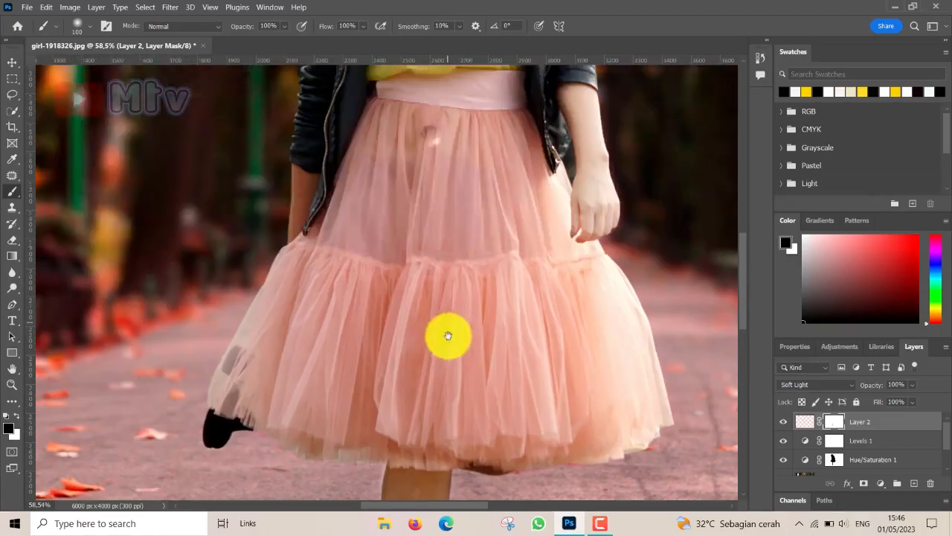
{"action": "left_click_drag", "start_coordinate": [461, 174], "coordinate": [441, 293]}
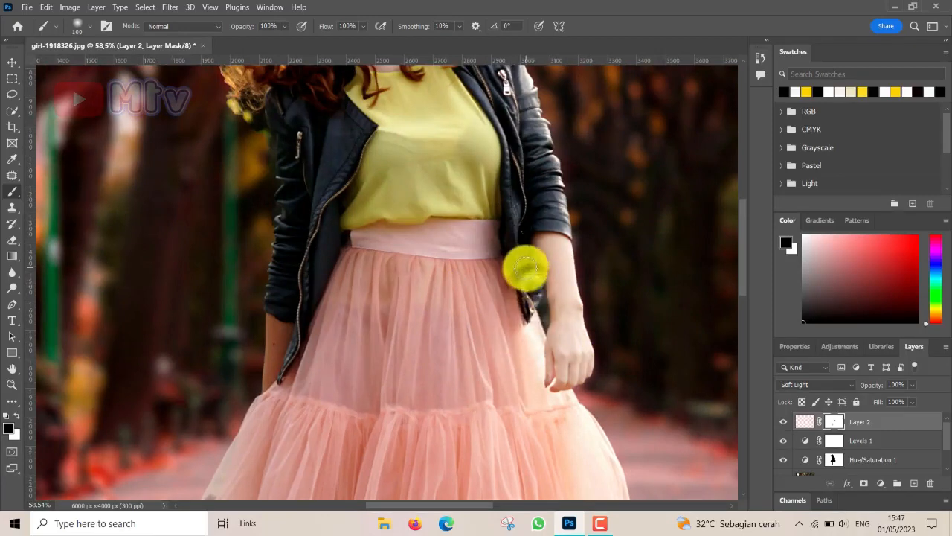
{"action": "left_click_drag", "start_coordinate": [472, 164], "coordinate": [446, 493]}
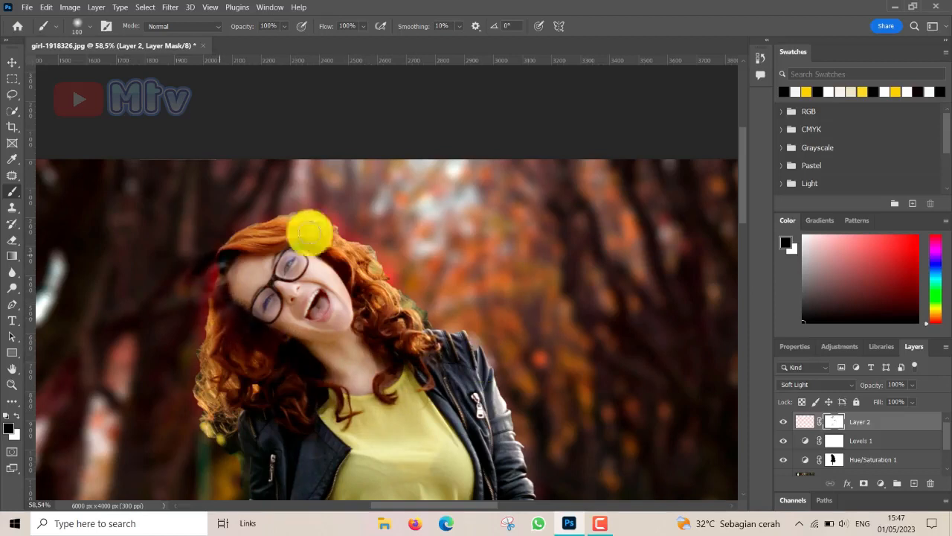
View the whole photo and toggle the skin layer's visibility to compare the brightening, leaving the layer shown
{"action": "scroll", "coordinate": [498, 327], "scroll_direction": "down", "scroll_amount": 2}
{"action": "scroll", "coordinate": [491, 328], "scroll_direction": "down", "scroll_amount": 2}
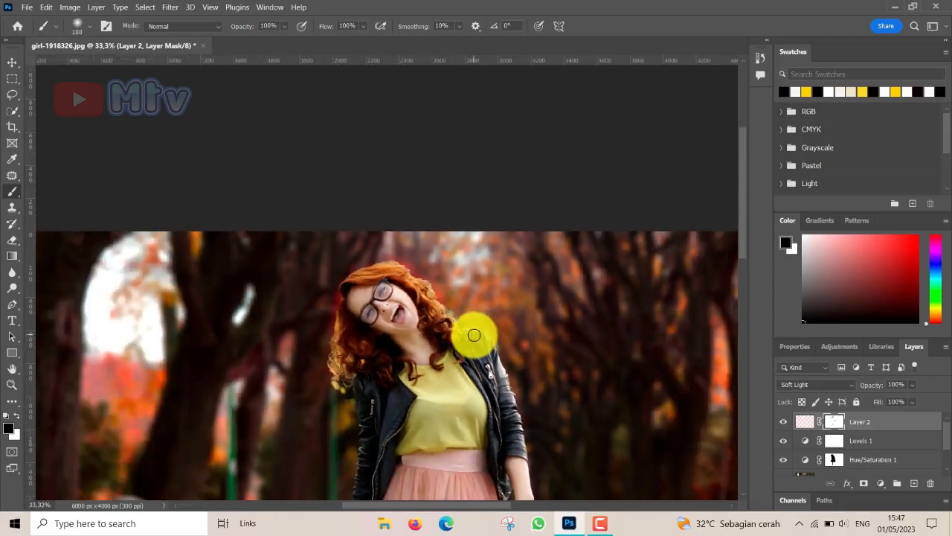
{"action": "left_click_drag", "start_coordinate": [475, 328], "coordinate": [462, 164]}
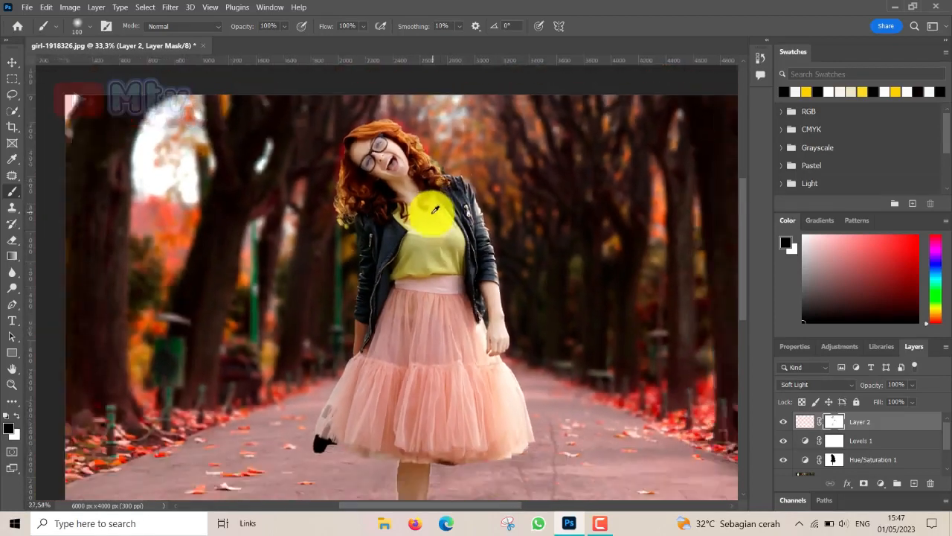
{"action": "scroll", "coordinate": [421, 208], "scroll_direction": "down", "scroll_amount": 2}
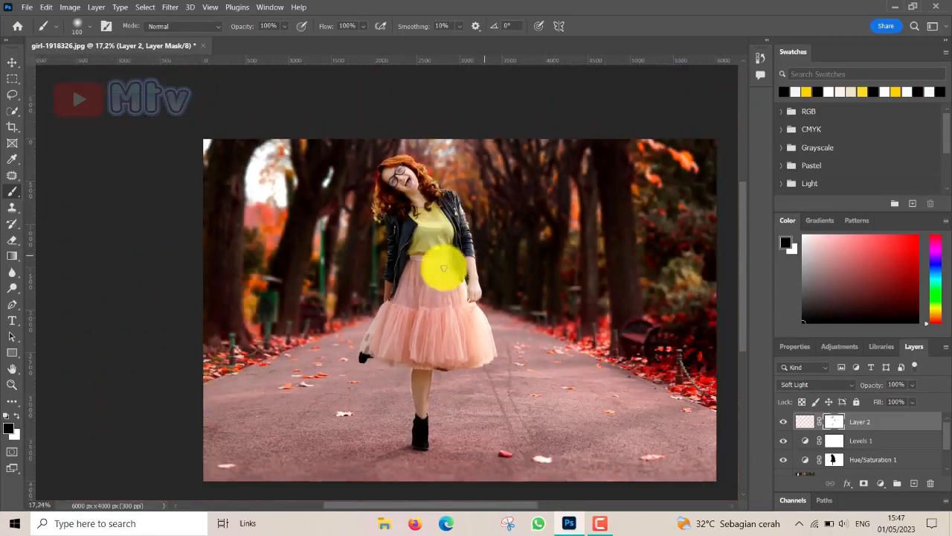
{"action": "left_click", "coordinate": [783, 422]}
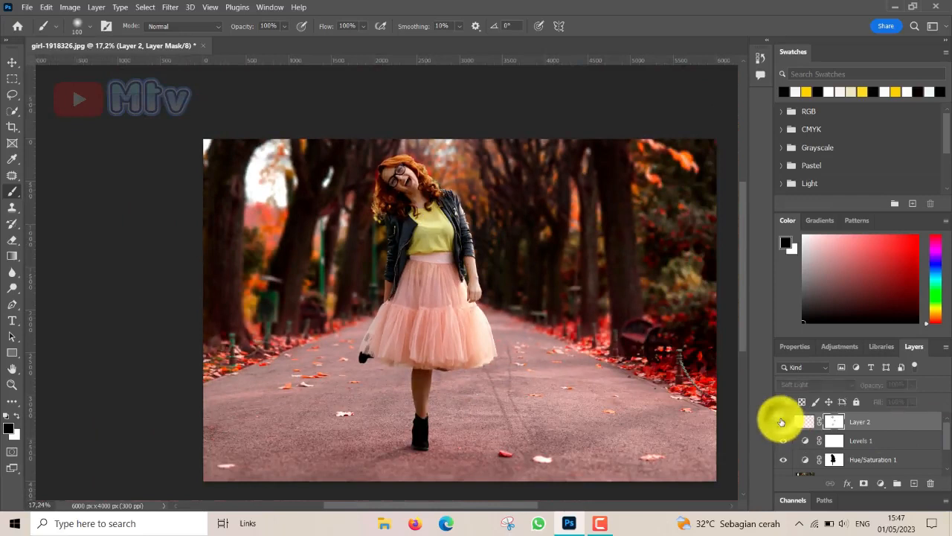
{"action": "left_click", "coordinate": [782, 422]}
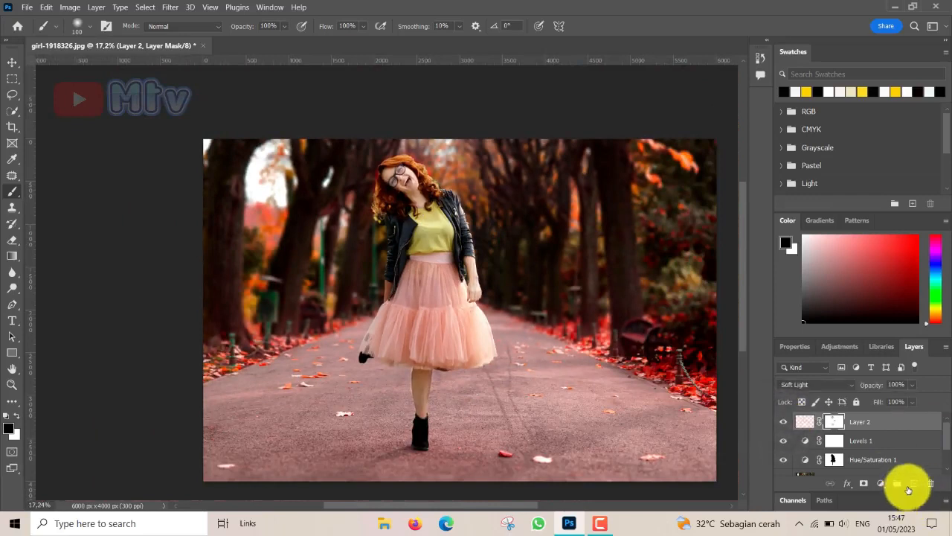
Create a new layer above the masked skin layer and set the foreground colour to yellow efd146
{"action": "left_click", "coordinate": [913, 484]}
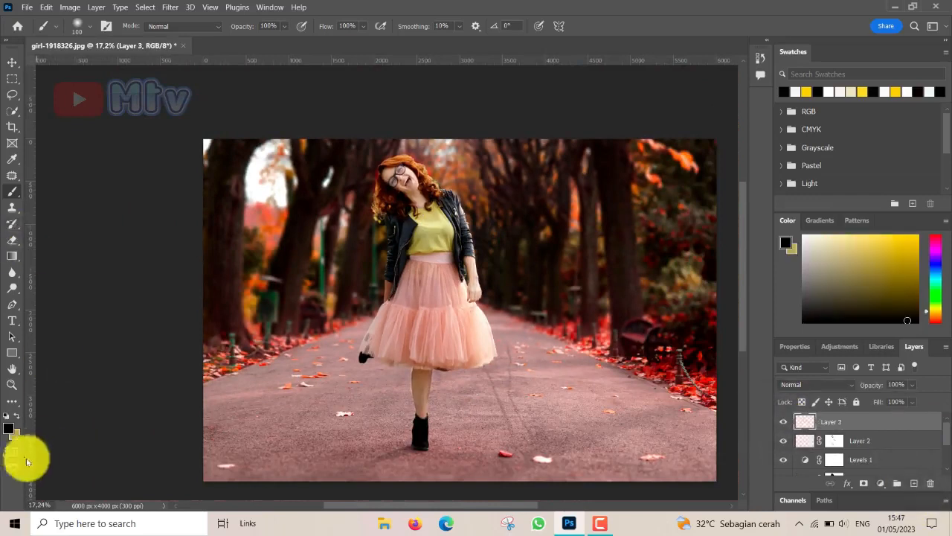
{"action": "left_click", "coordinate": [7, 430]}
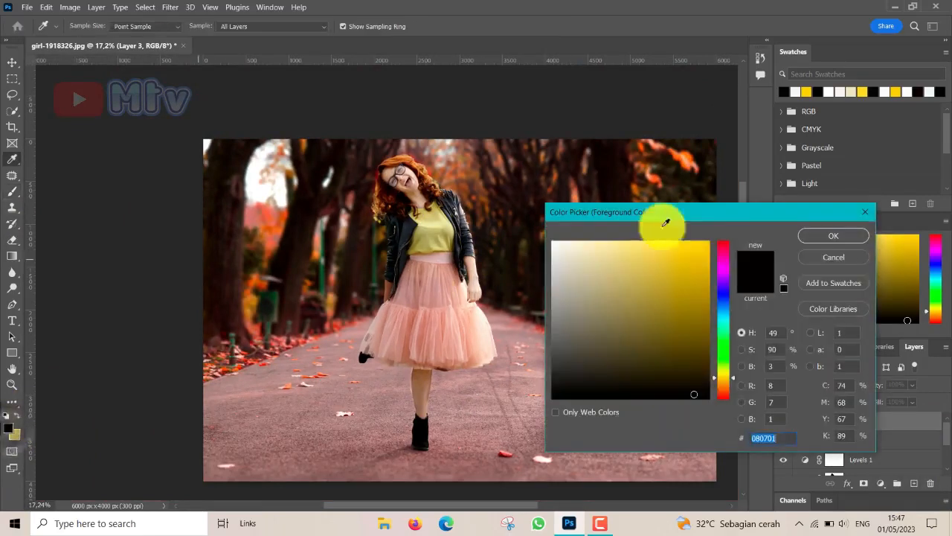
{"action": "left_click", "coordinate": [664, 251]}
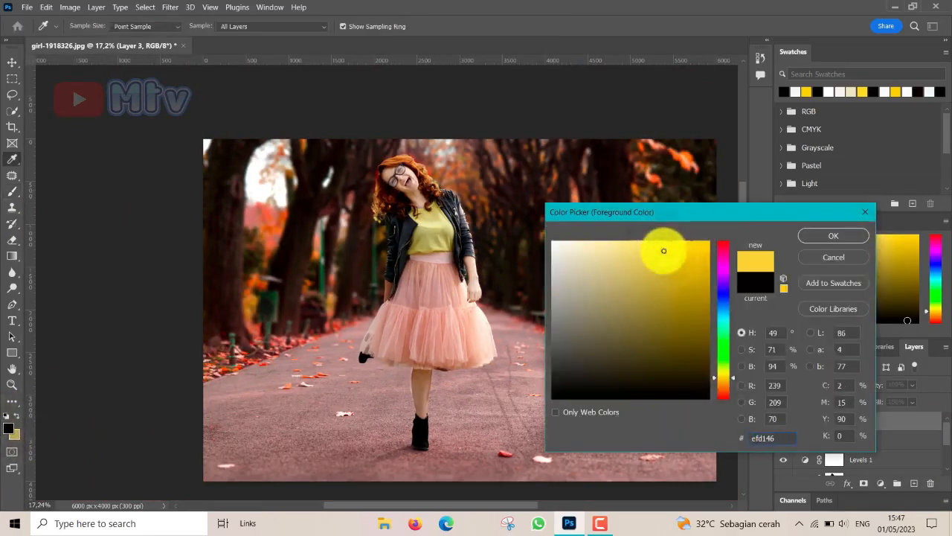
{"action": "left_click", "coordinate": [825, 235]}
Enlarge the soft brush to about 900 px and paint one yellow spot on the trees beside the woman's head
{"action": "key", "text": "b"}
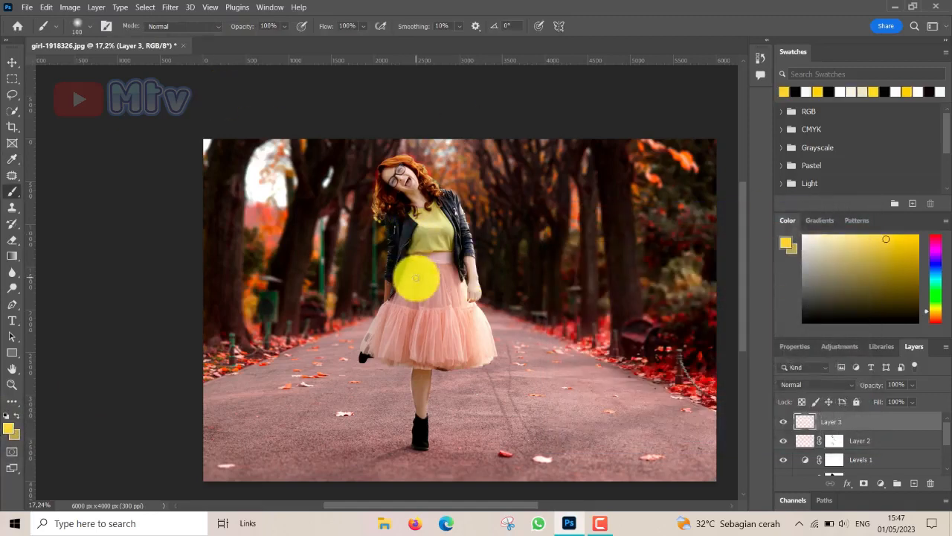
{"action": "key", "text": "bracketright"}
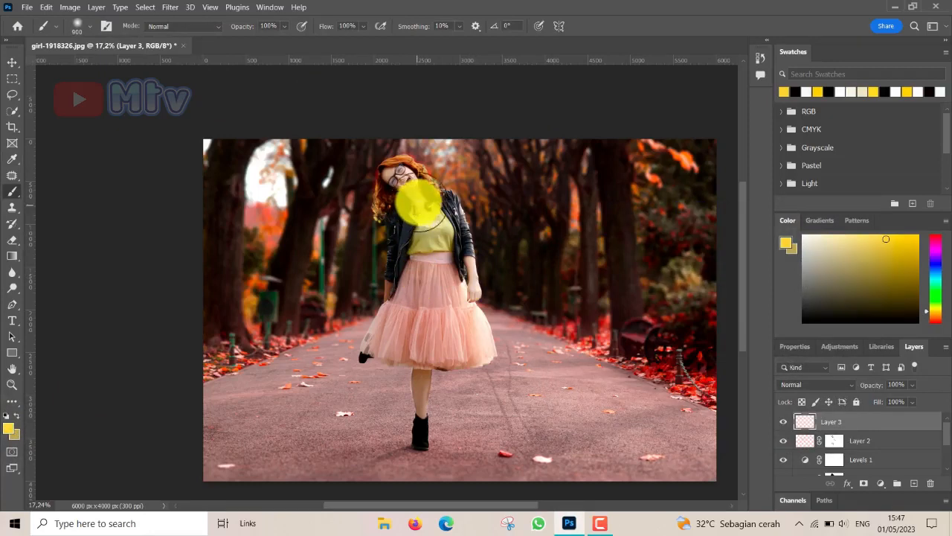
{"action": "left_click", "coordinate": [340, 171]}
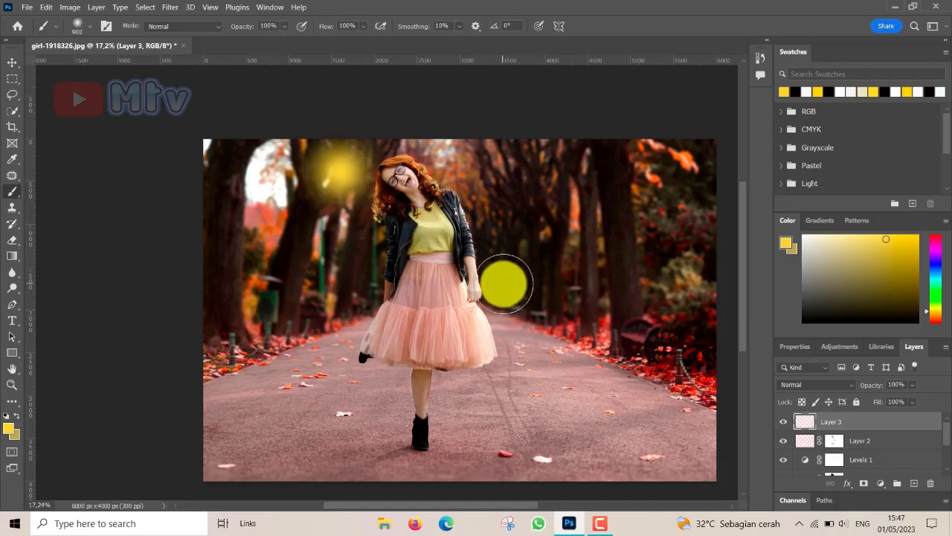
Scale the yellow spot to about 300% wide and 367% high and move it over the photo's upper-left corner as a sun glow
{"action": "key", "text": "ctrl+t"}
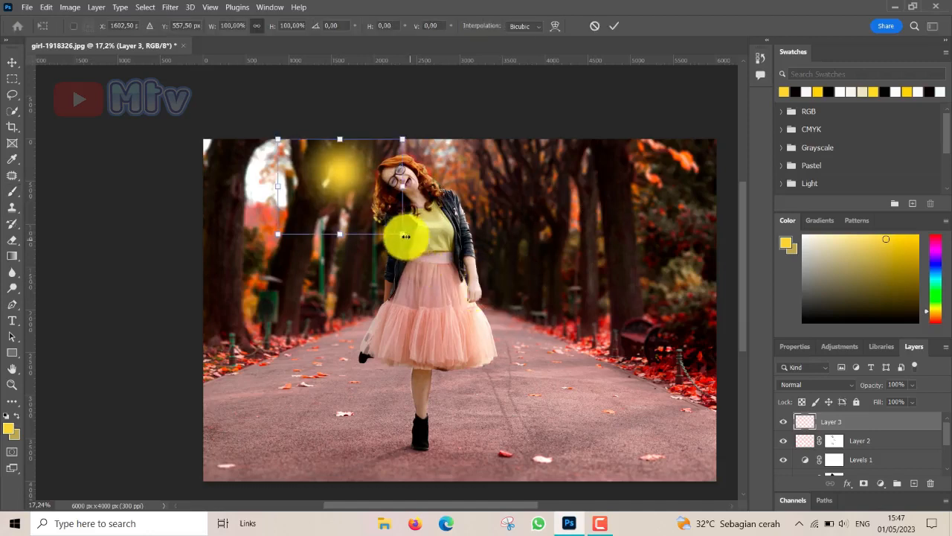
{"action": "left_click_drag", "start_coordinate": [402, 236], "coordinate": [628, 449]}
{"action": "left_click_drag", "start_coordinate": [488, 320], "coordinate": [335, 246]}
{"action": "left_click_drag", "start_coordinate": [460, 370], "coordinate": [485, 407]}
{"action": "left_click_drag", "start_coordinate": [328, 261], "coordinate": [346, 229]}
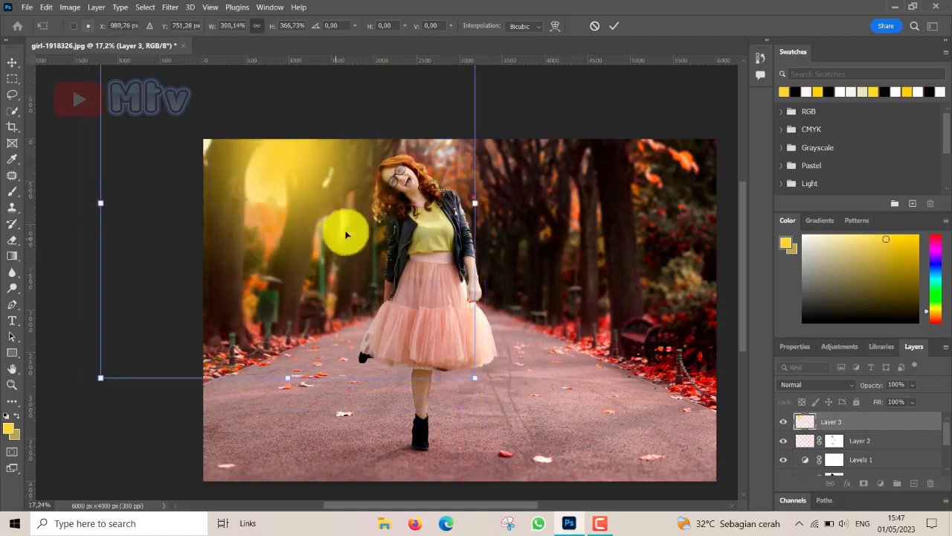
{"action": "left_click", "coordinate": [612, 26]}
{"action": "key", "text": "b"}
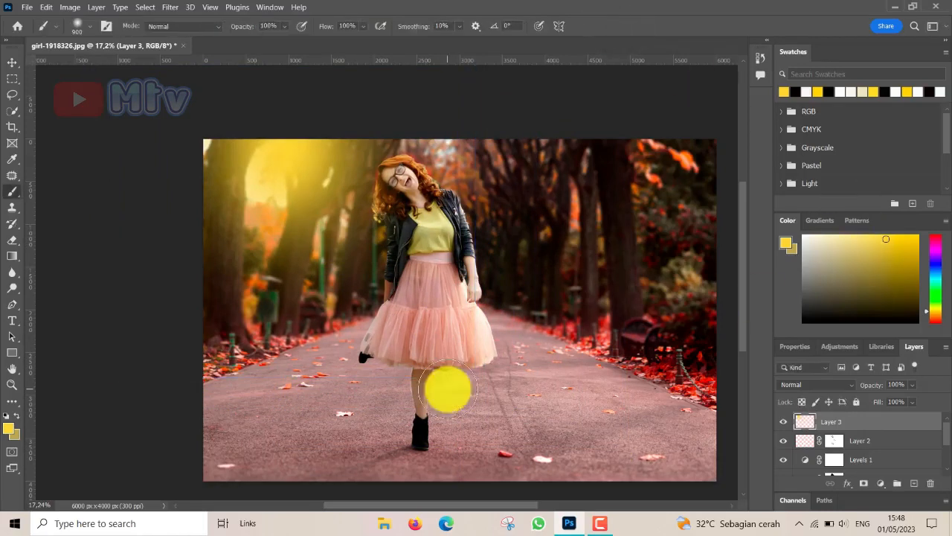
{"action": "left_click_drag", "start_coordinate": [447, 388], "coordinate": [393, 342]}
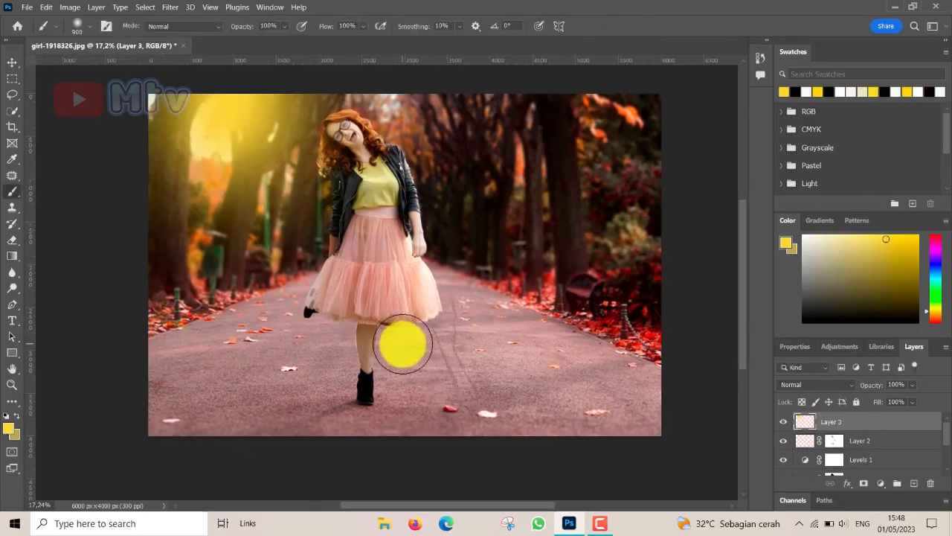
{"action": "scroll", "coordinate": [400, 342], "scroll_direction": "down", "scroll_amount": 3}
{"action": "scroll", "coordinate": [399, 335], "scroll_direction": "up", "scroll_amount": 2}
{"action": "scroll", "coordinate": [399, 335], "scroll_direction": "down", "scroll_amount": 2}
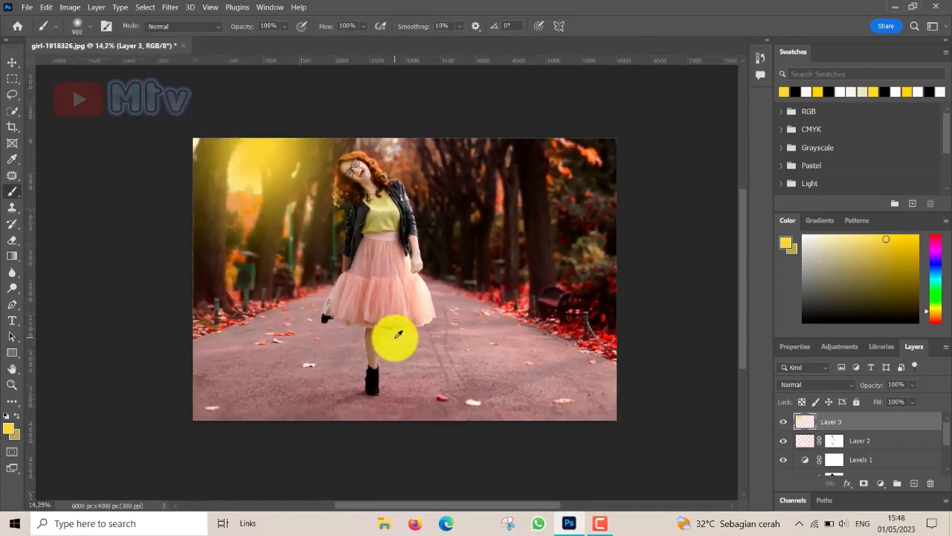
{"action": "scroll", "coordinate": [398, 335], "scroll_direction": "up", "scroll_amount": 1}
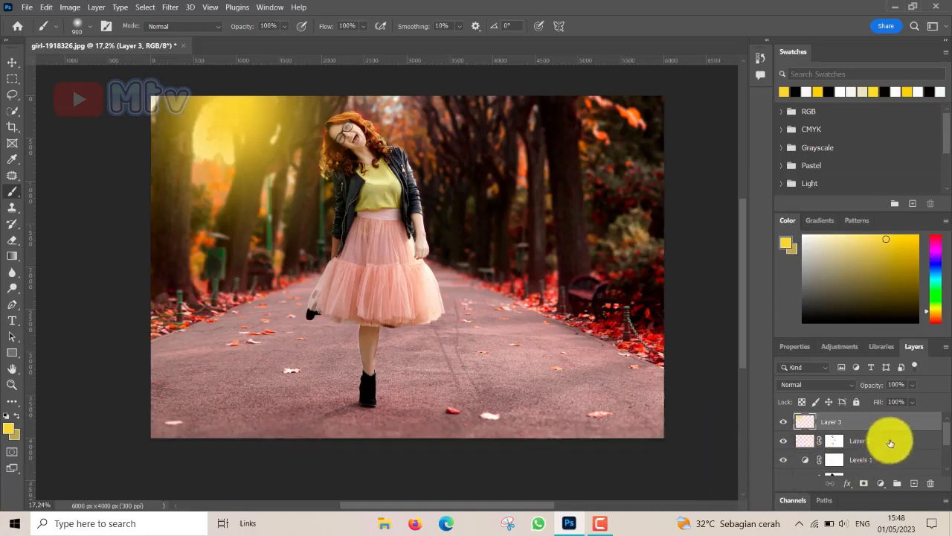
Group all layers from the yellow glow layer down to Layer 1, leaving out the Background
{"action": "left_click", "coordinate": [892, 440], "text": "shift"}
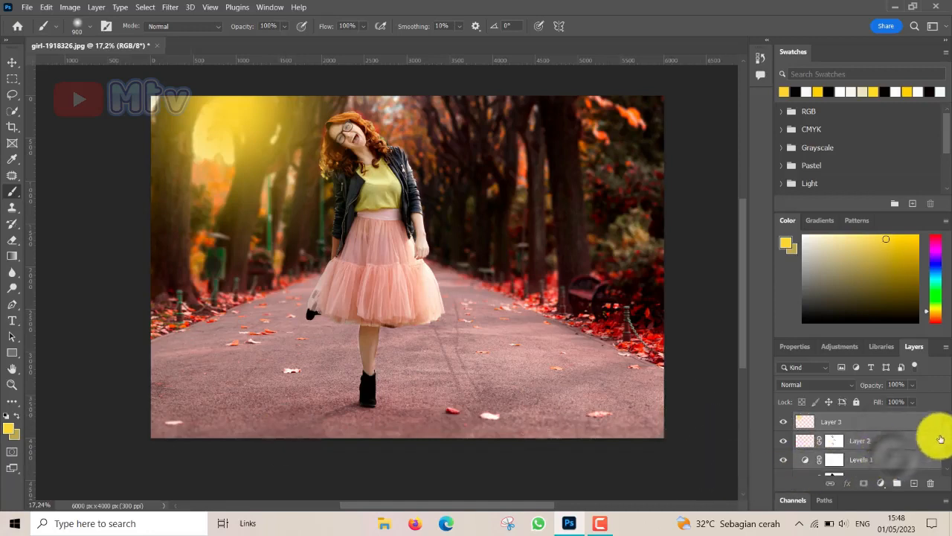
{"action": "scroll", "coordinate": [944, 441], "scroll_direction": "down", "scroll_amount": 3}
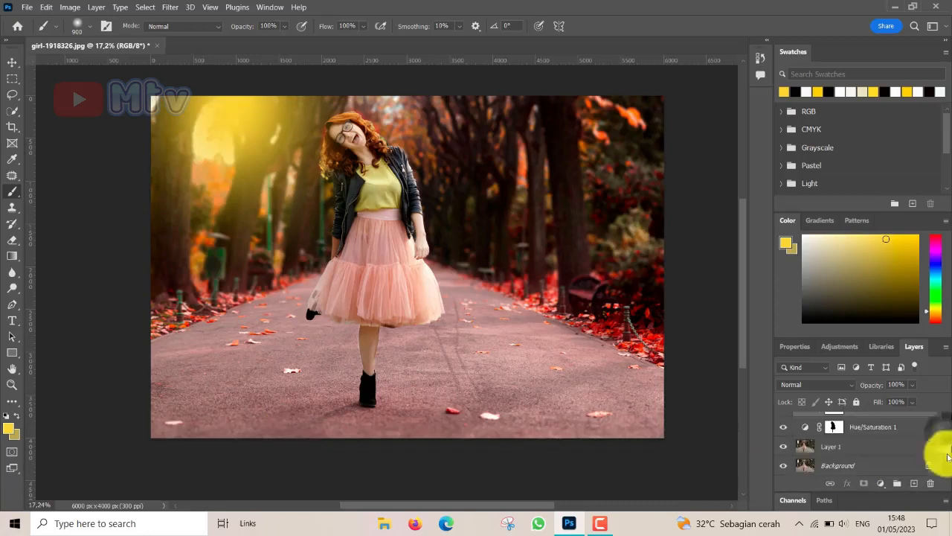
{"action": "left_click", "coordinate": [877, 428], "text": "shift"}
{"action": "left_click", "coordinate": [855, 451], "text": "shift"}
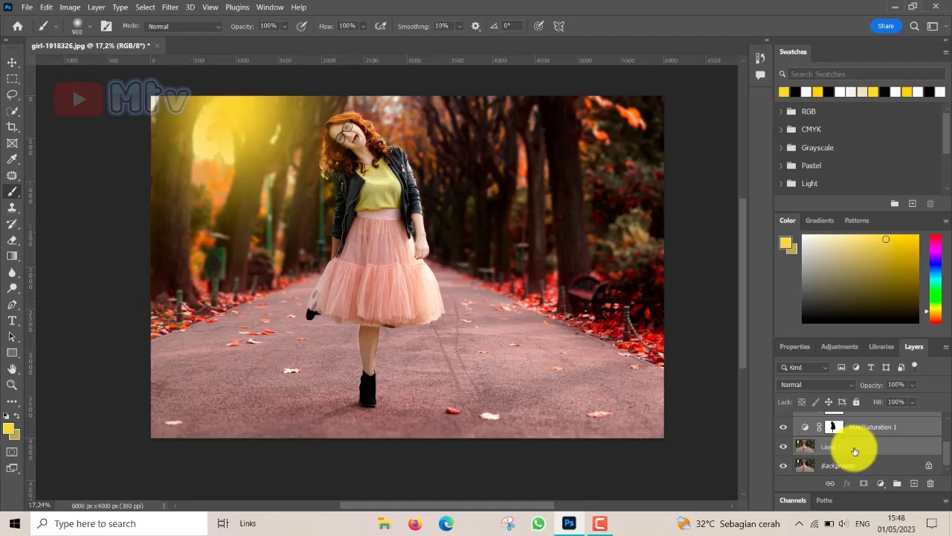
{"action": "key", "text": "ctrl+g"}
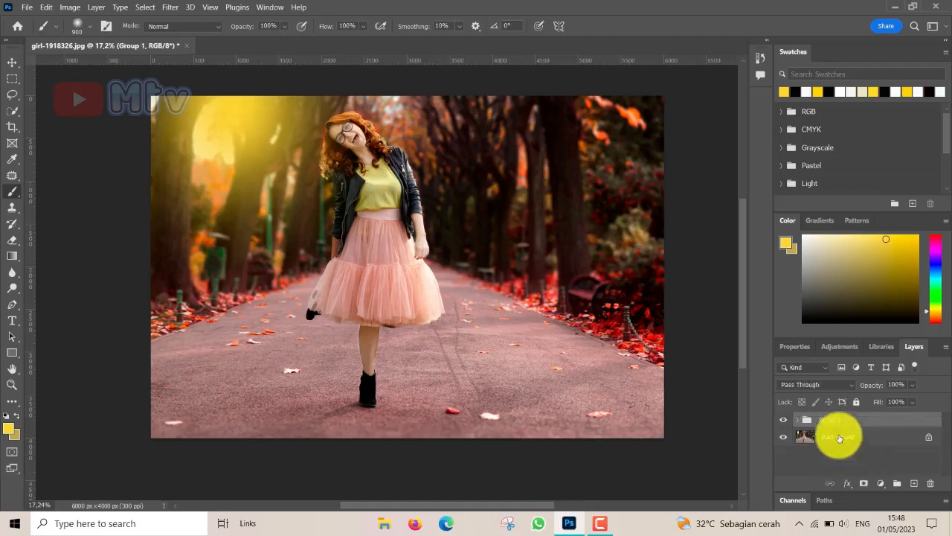
Toggle the group's visibility twice to compare the original and edited photo, leaving the group shown
{"action": "left_click", "coordinate": [784, 422]}
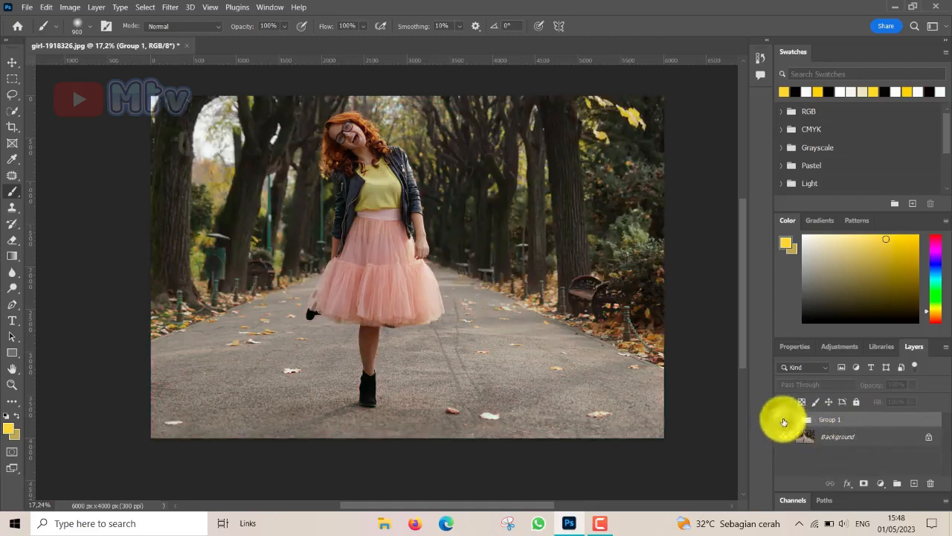
{"action": "left_click", "coordinate": [784, 421]}
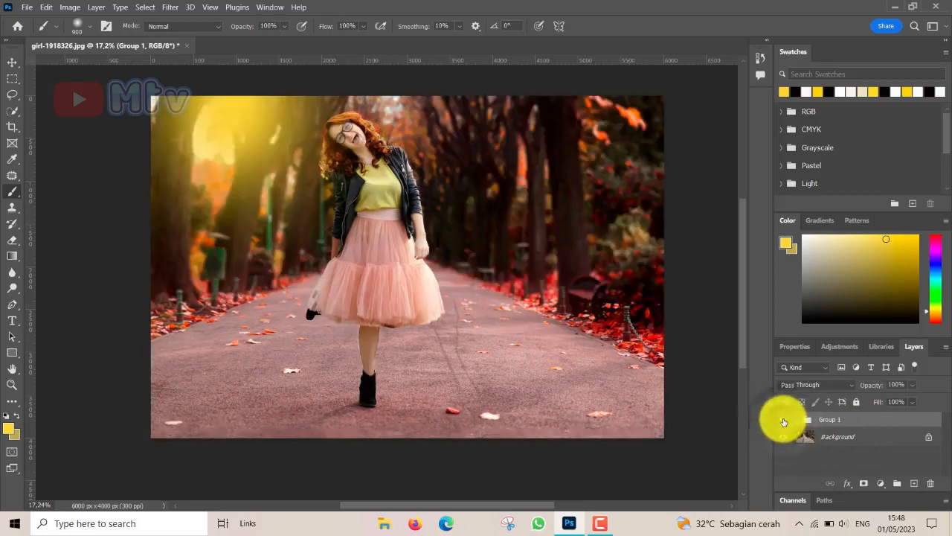
{"action": "left_click", "coordinate": [785, 422]}
{"action": "left_click", "coordinate": [784, 421]}
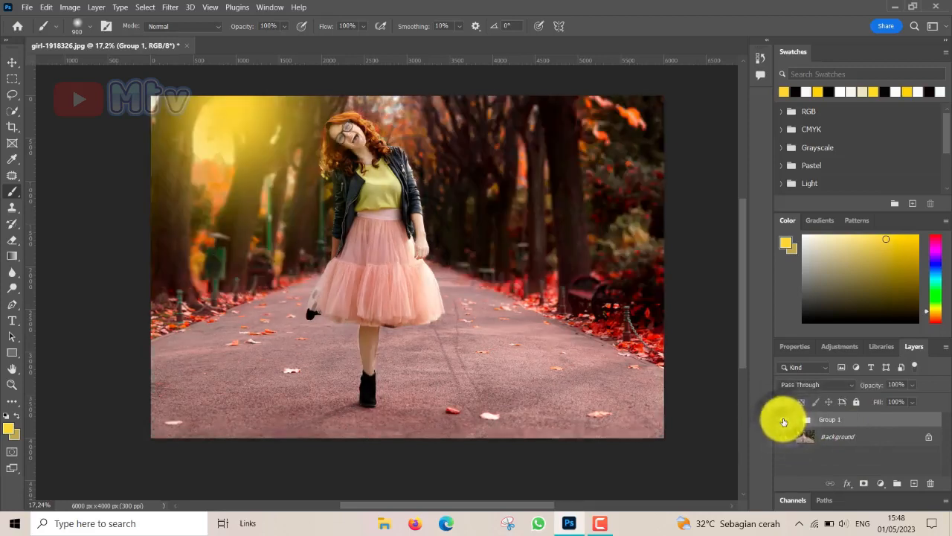